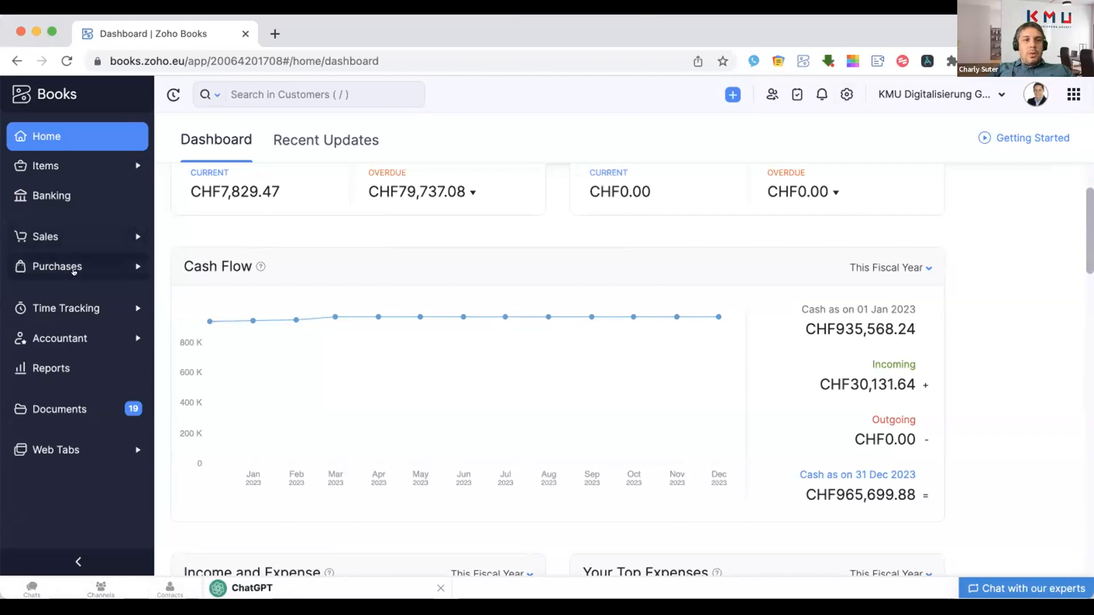
Create a new sales invoice and select QR Modul Demo as its customer
left_click(110, 233)
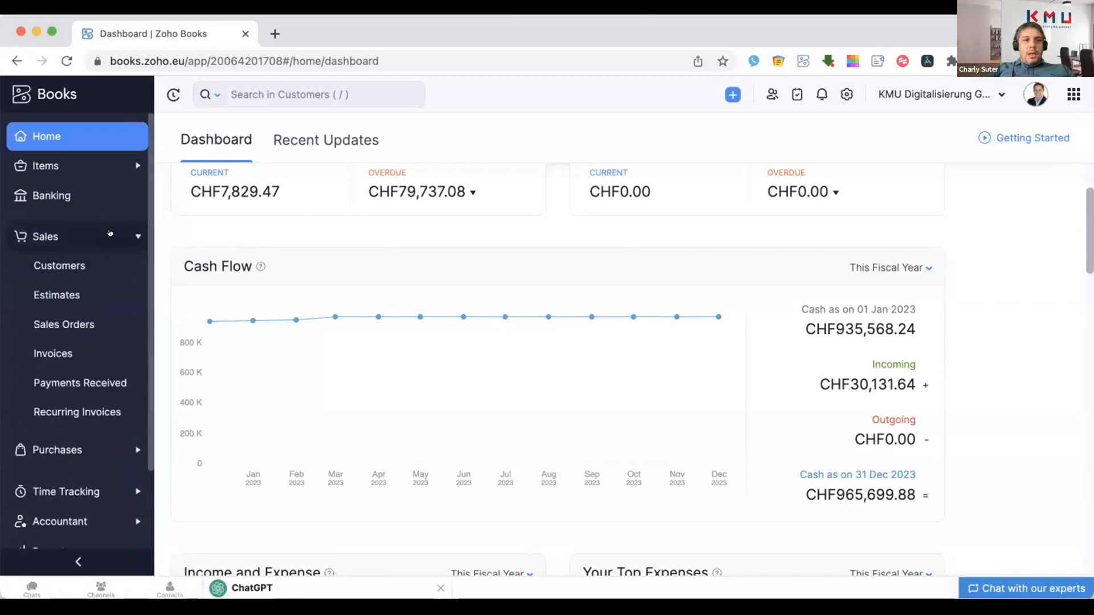
left_click(56, 354)
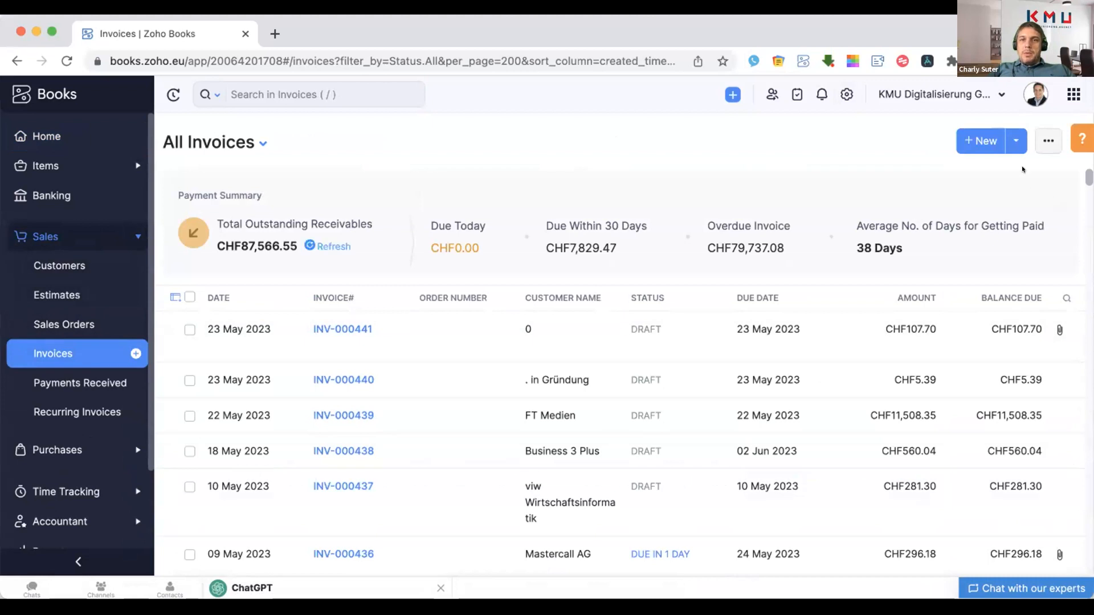
left_click(979, 141)
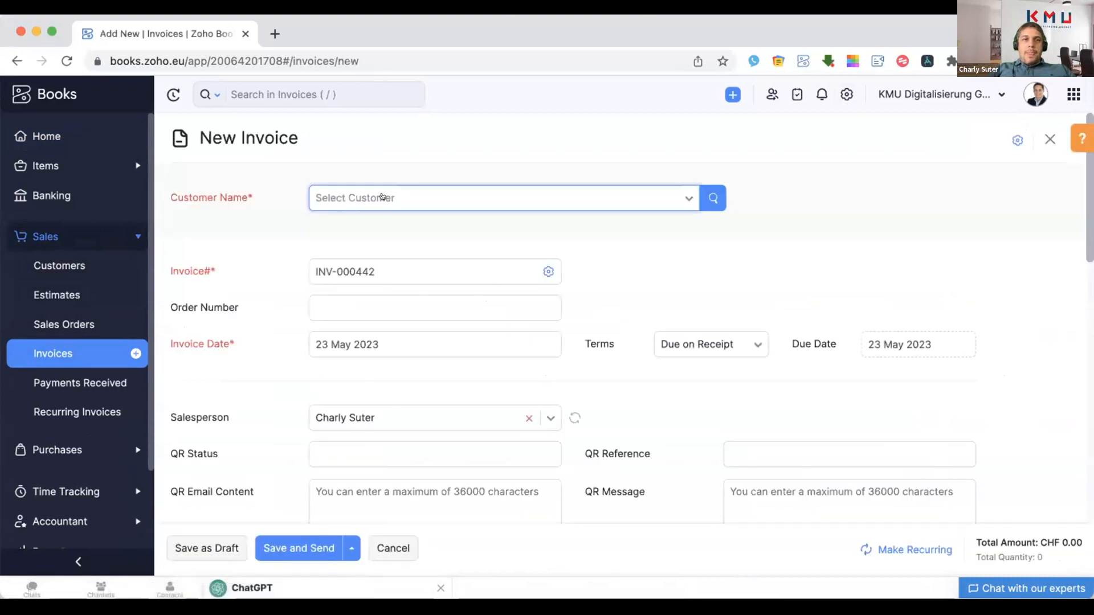
left_click(336, 199)
type("QR")
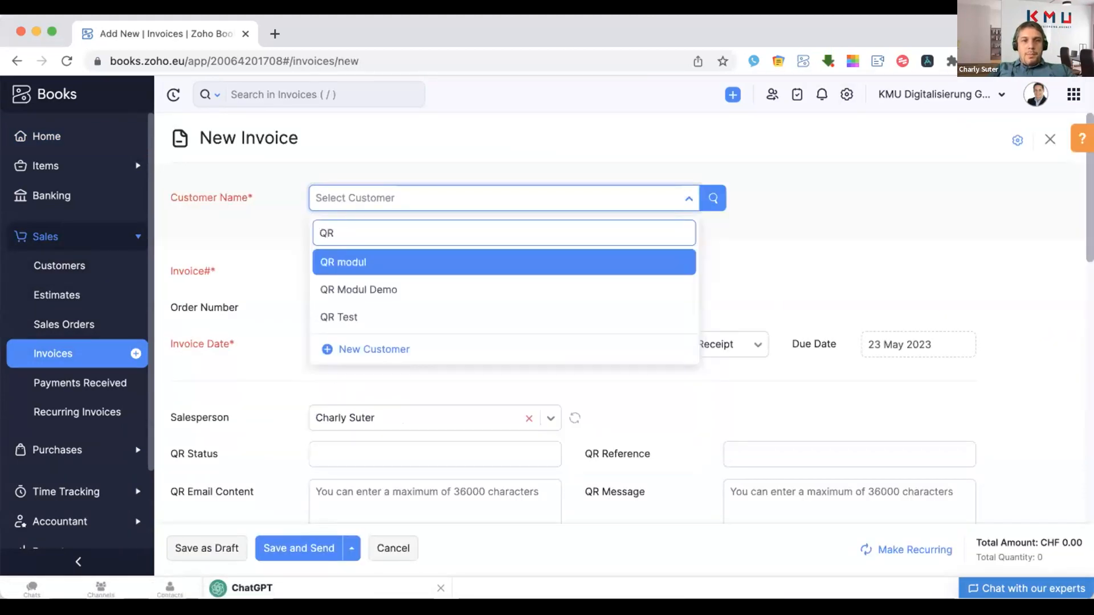
left_click(341, 281)
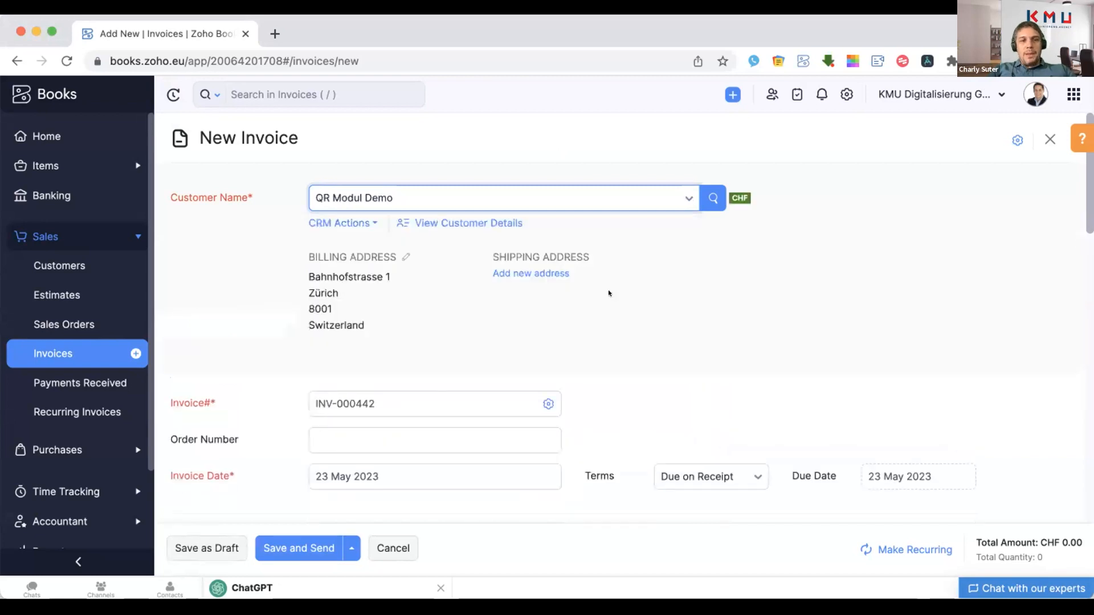
Review the new invoice's header fields, including the invoice number, order number, invoice date and payment terms
scroll(607, 289, "down", 4)
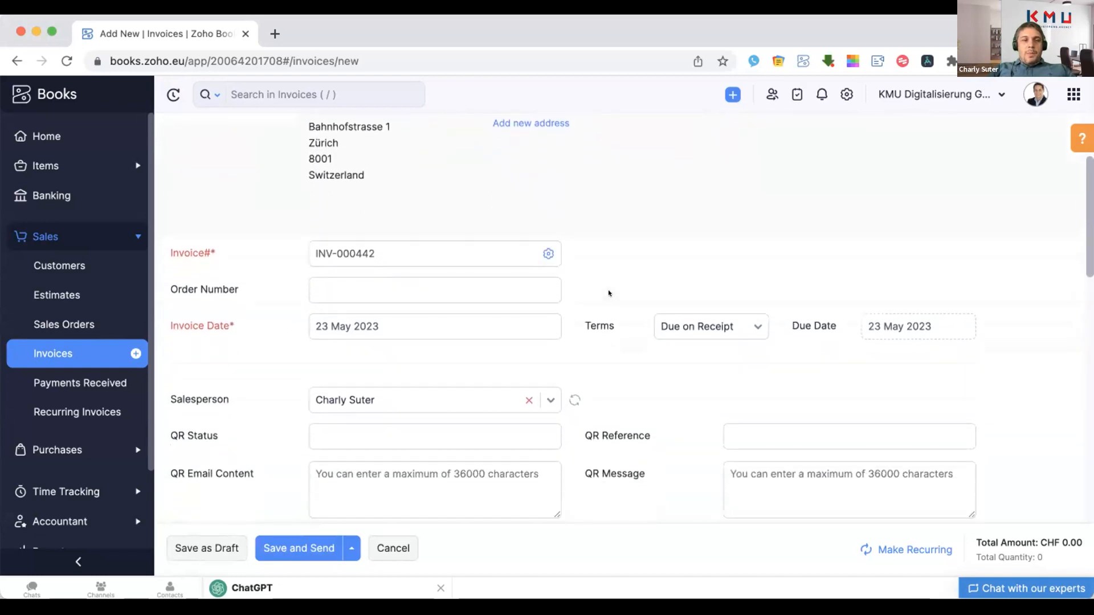
scroll(514, 189, "up", 2)
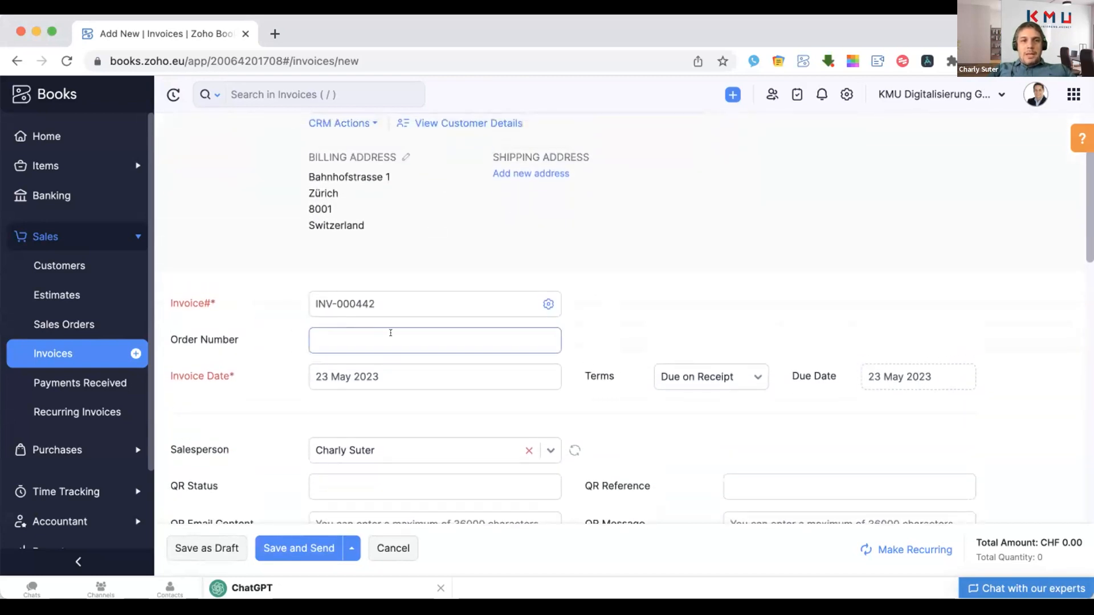
left_click(376, 295)
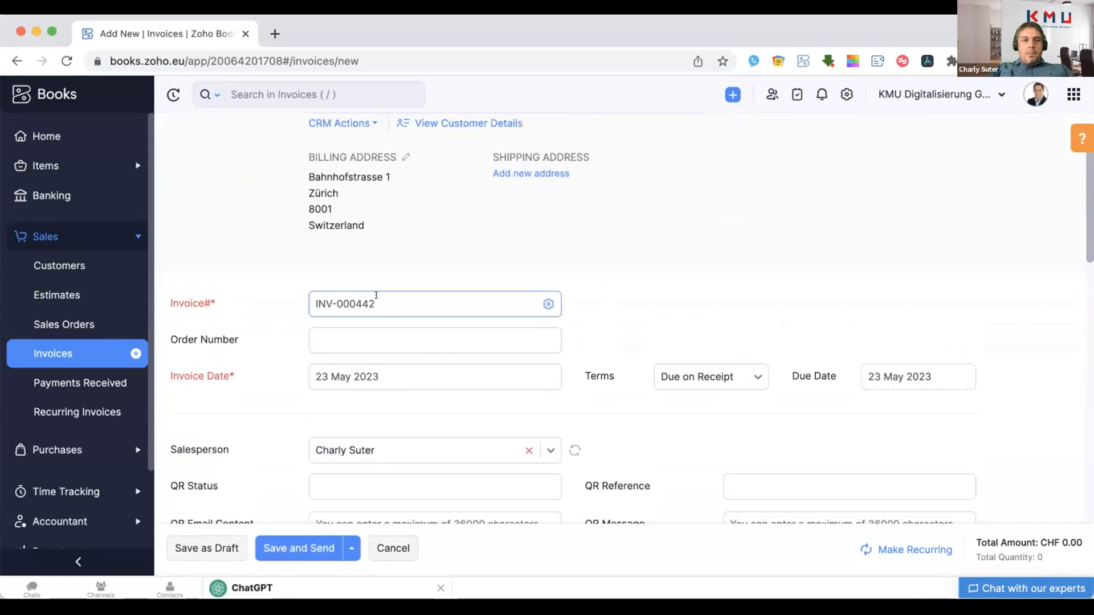
scroll(376, 296, "down", 1)
left_click(371, 298)
scroll(382, 302, "down", 1)
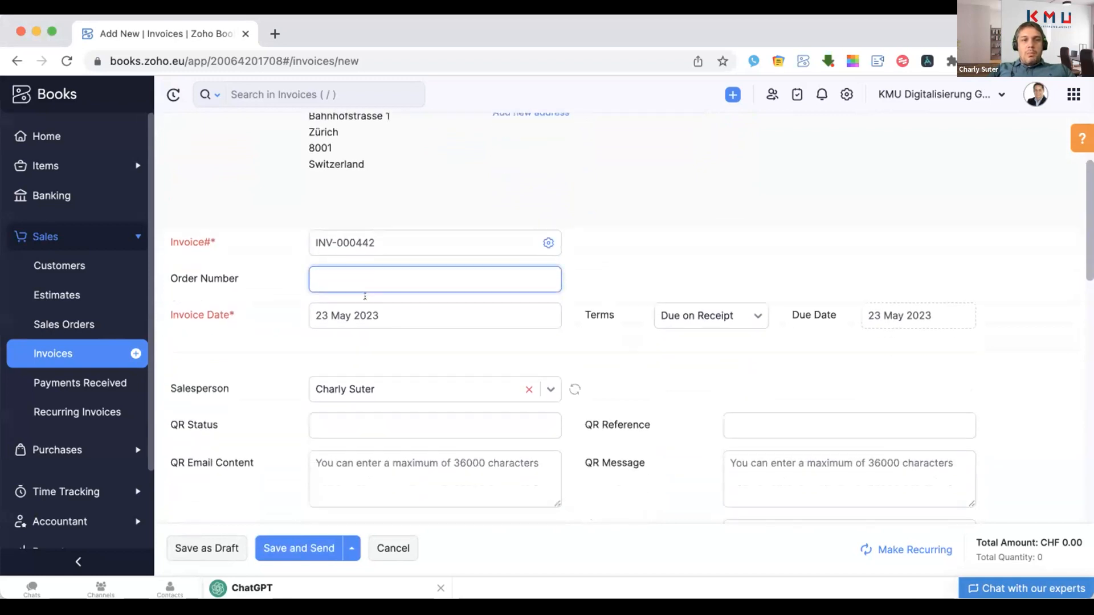
left_click(388, 308)
scroll(399, 308, "down", 1)
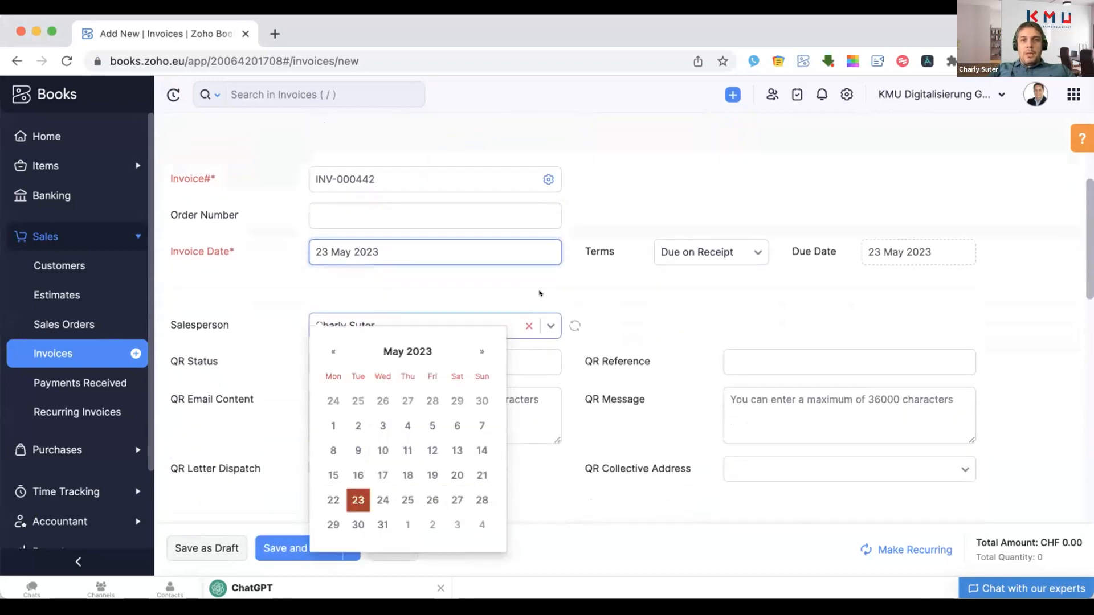
left_click(638, 278)
scroll(566, 309, "down", 4)
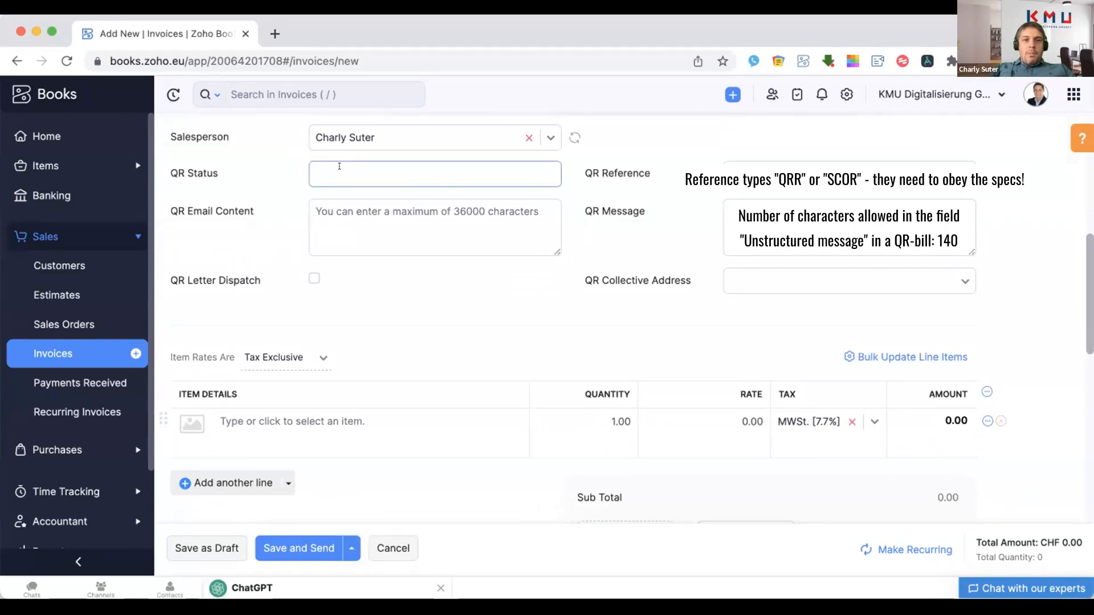
Examine the invoice's QR Status, QR Reference, QR Email Content and QR Message fields
left_click_drag(194, 170, 266, 168)
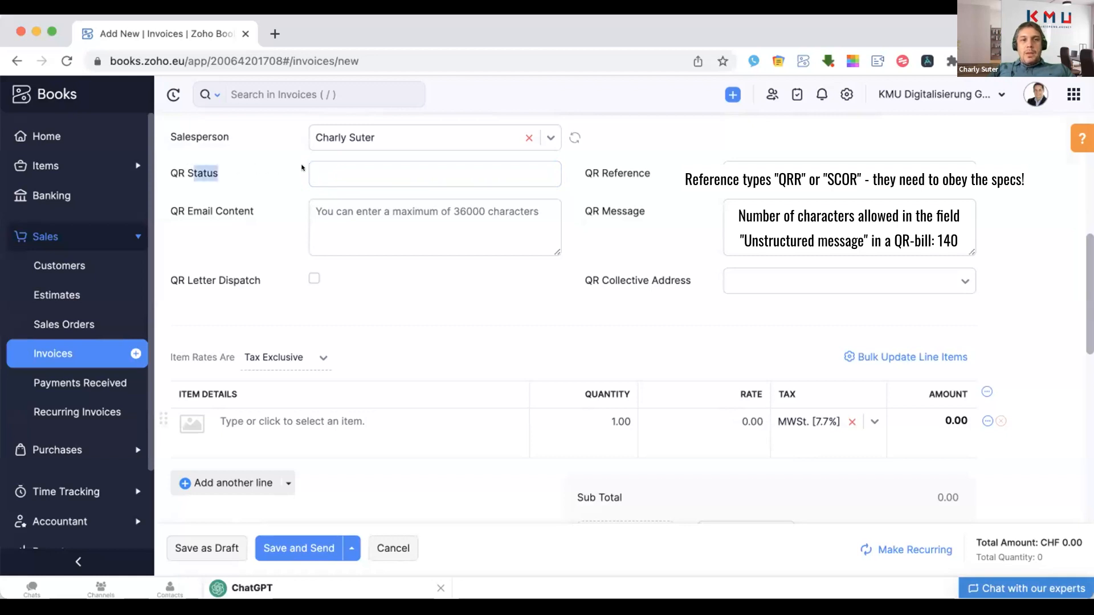
left_click(336, 166)
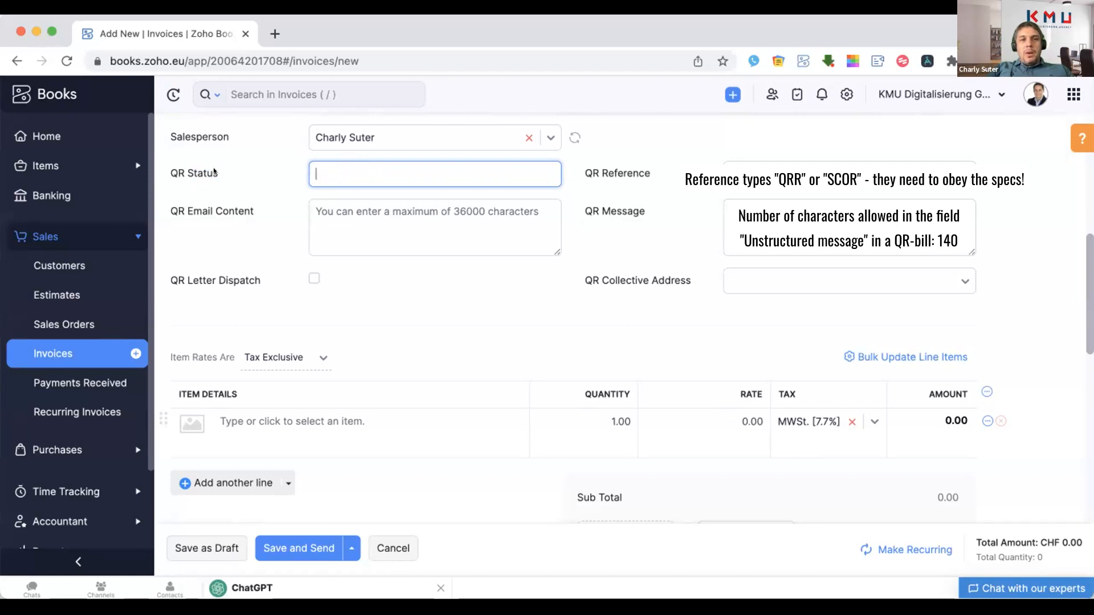
left_click(176, 170)
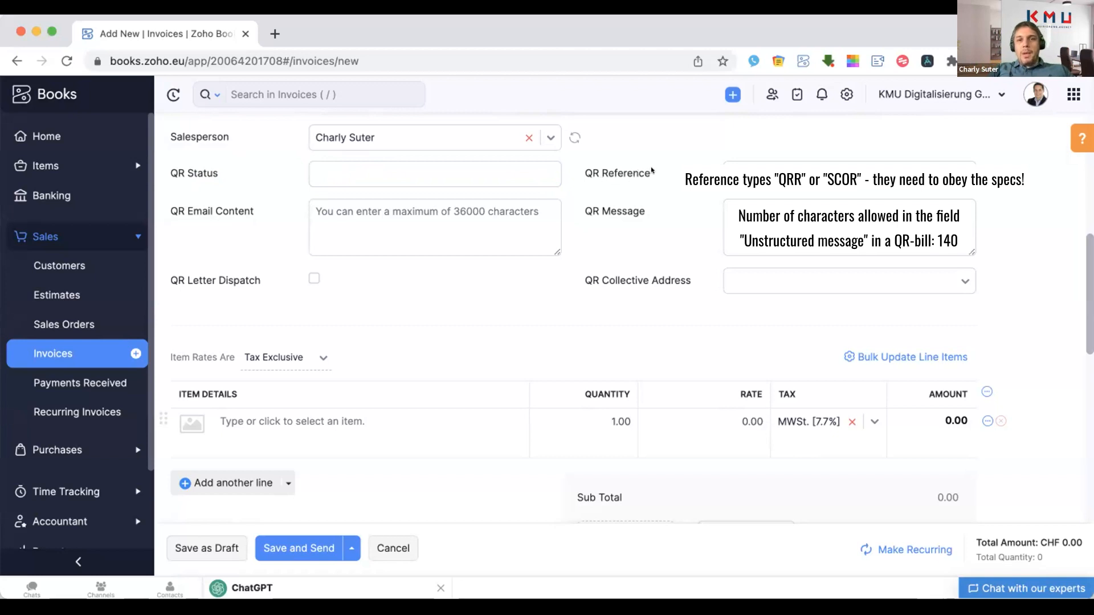
left_click(725, 162)
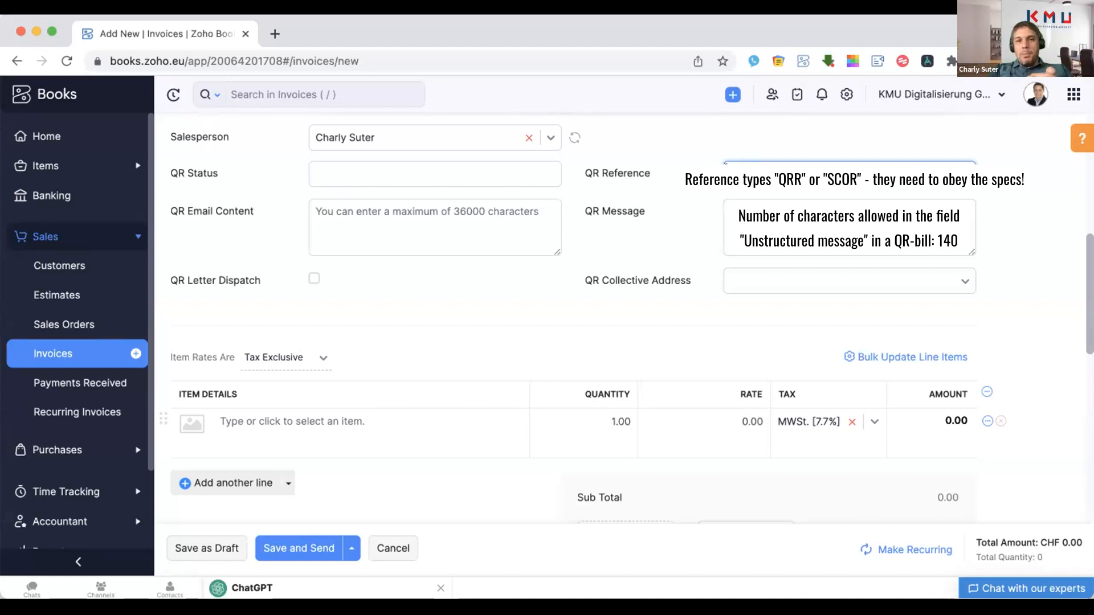
left_click(202, 217)
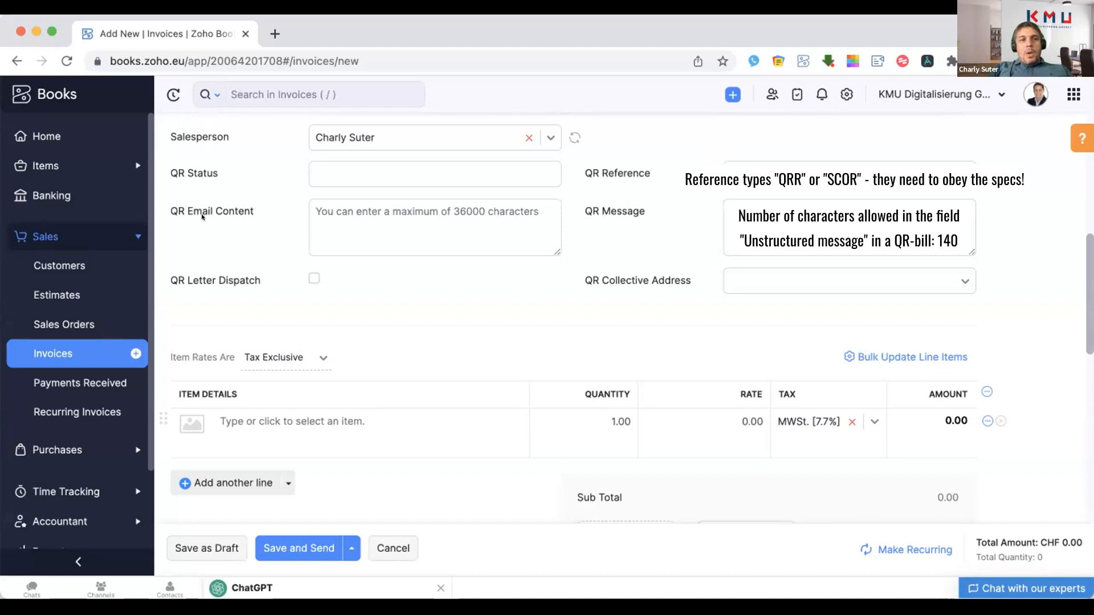
left_click(336, 219)
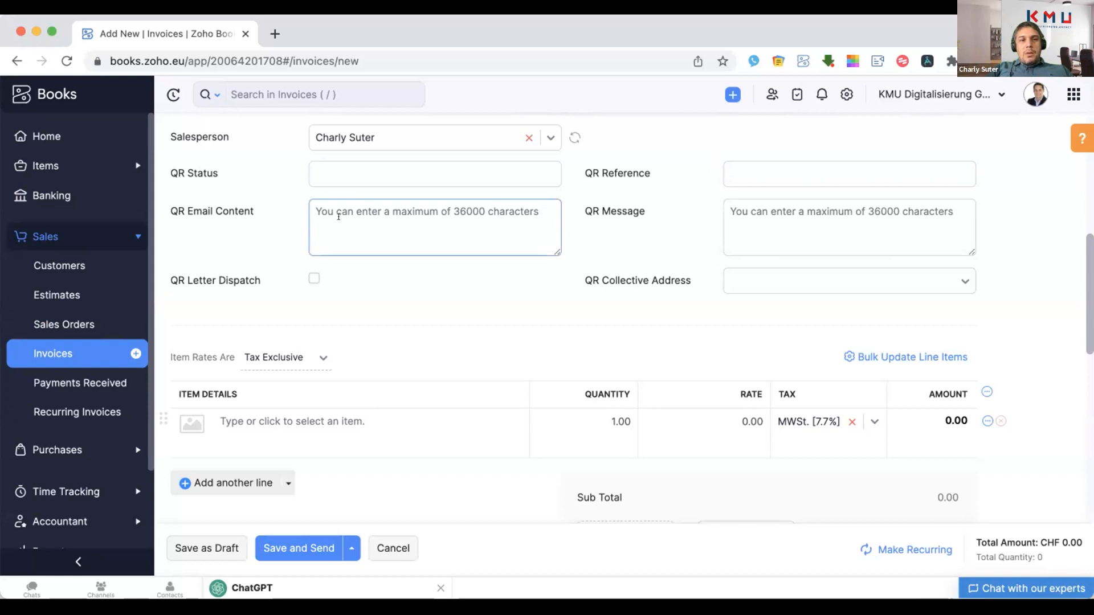
scroll(338, 216, "down", 2)
scroll(338, 216, "down", 1)
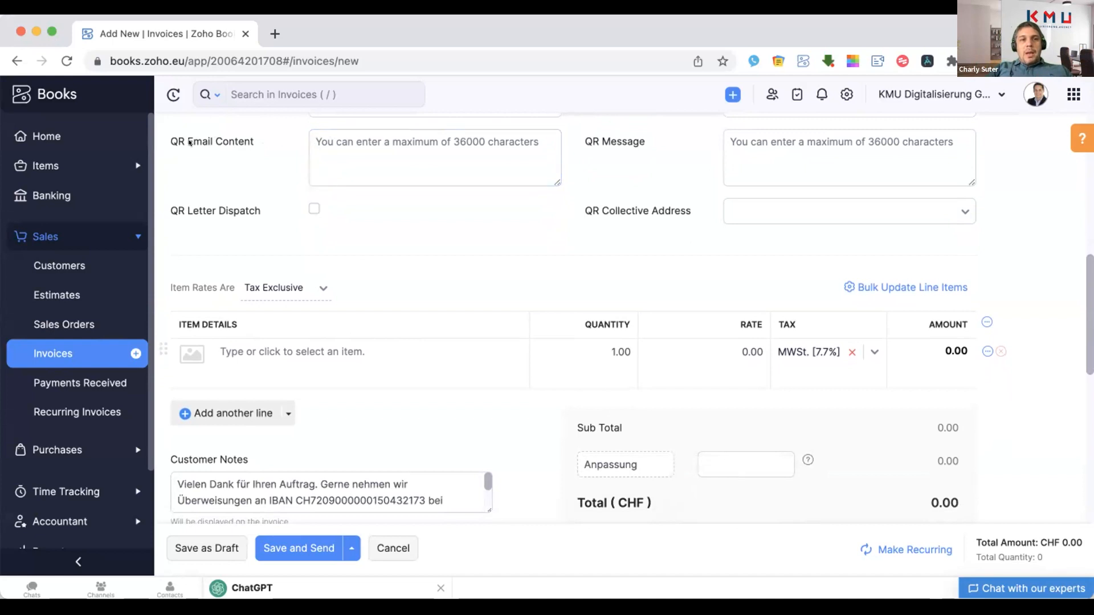
left_click(328, 143)
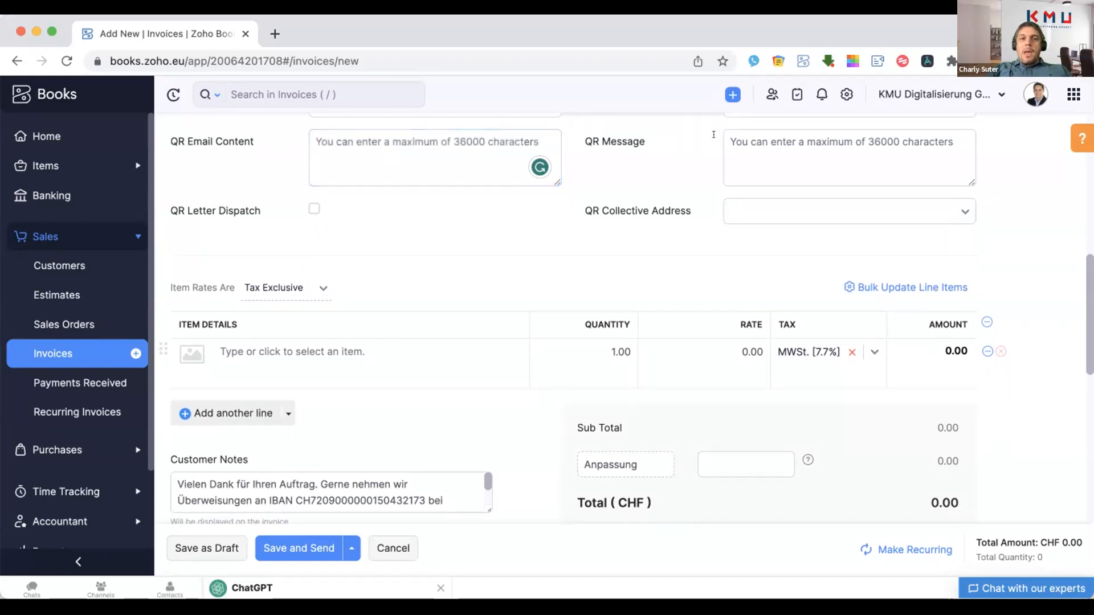
left_click(770, 137)
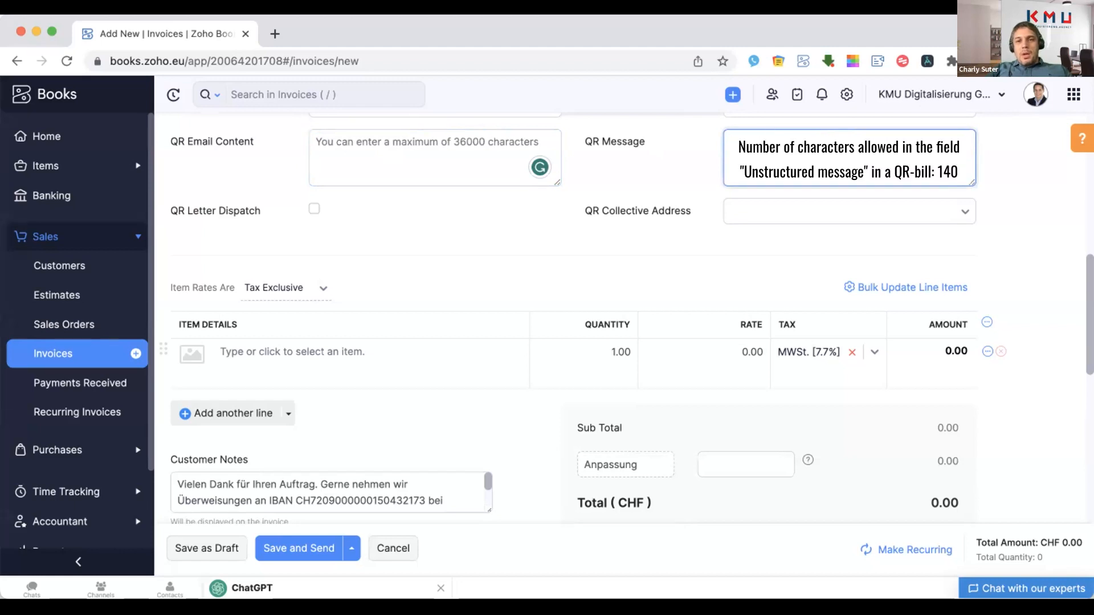
left_click(599, 137)
left_click(764, 149)
left_click(547, 195)
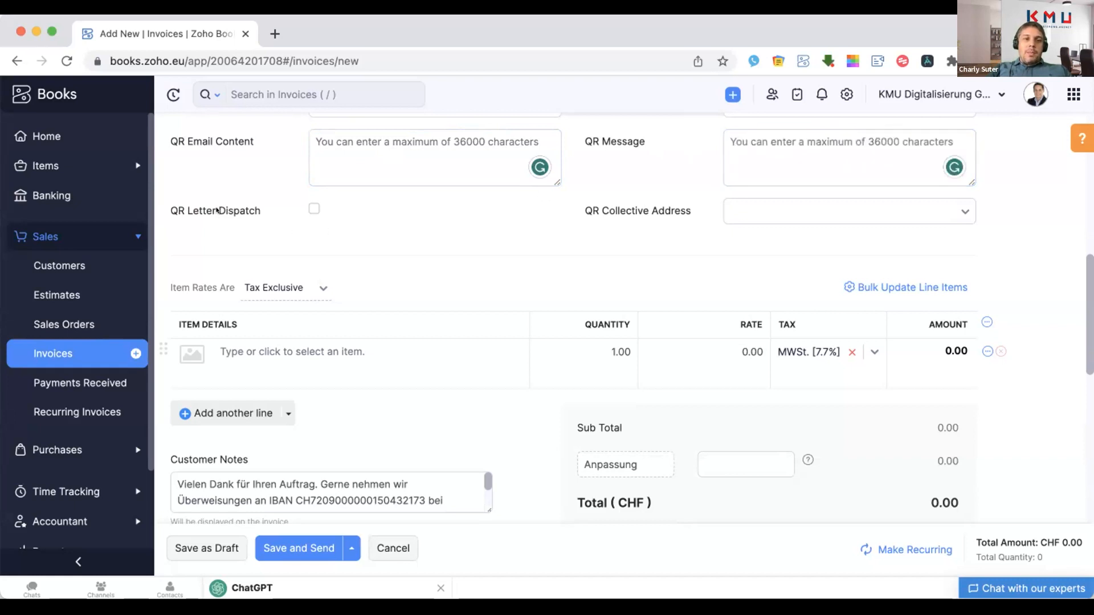
Examine the QR Letter Dispatch setting and the choices available for QR Collective Address
scroll(228, 205, "down", 1)
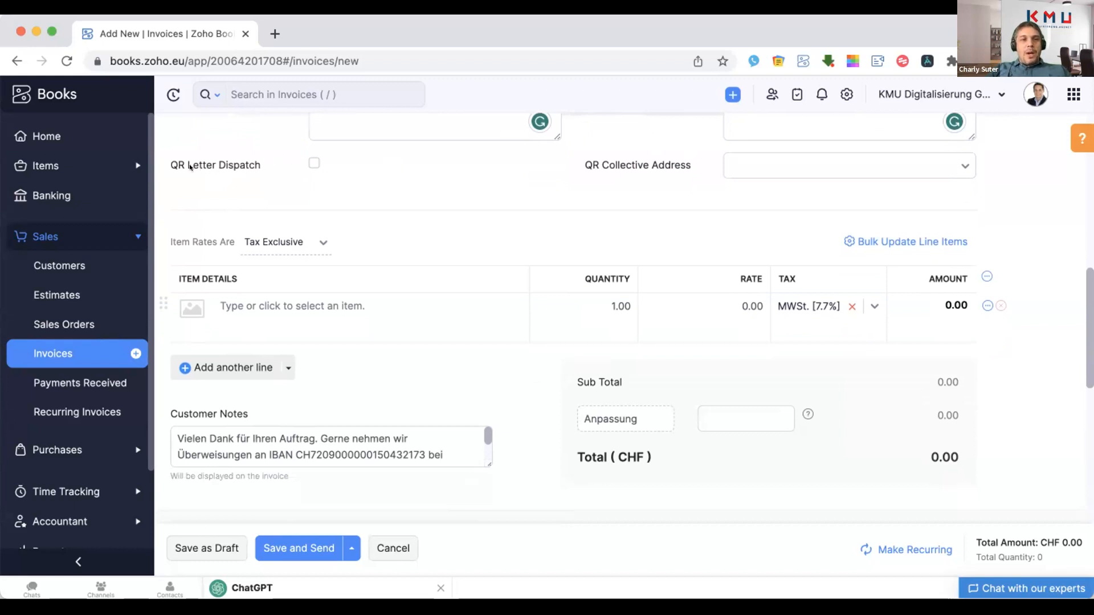
left_click(307, 161)
left_click(309, 161)
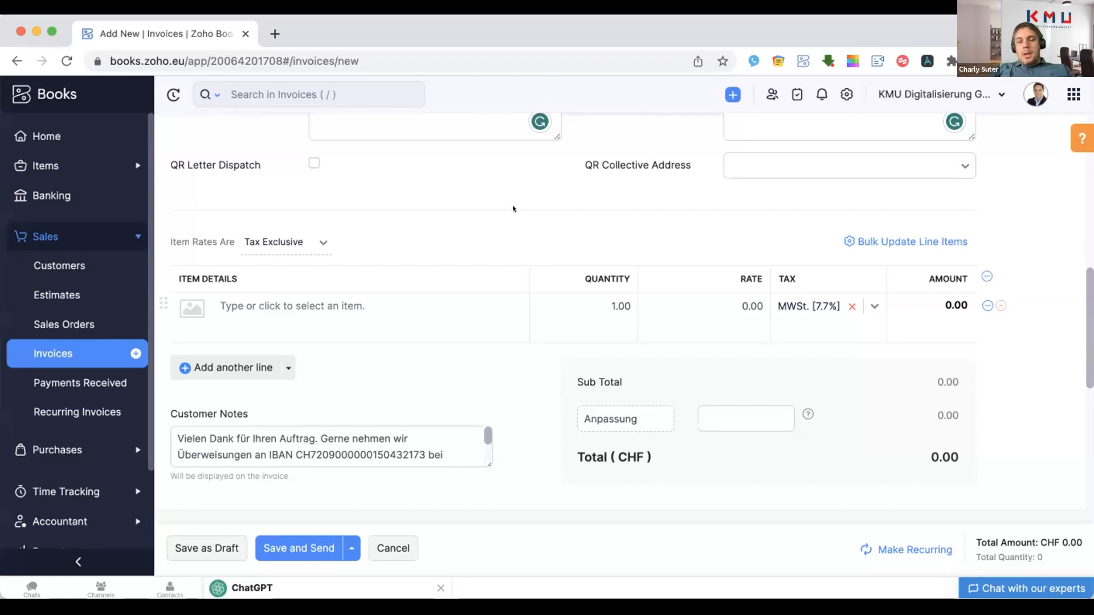
left_click(750, 169)
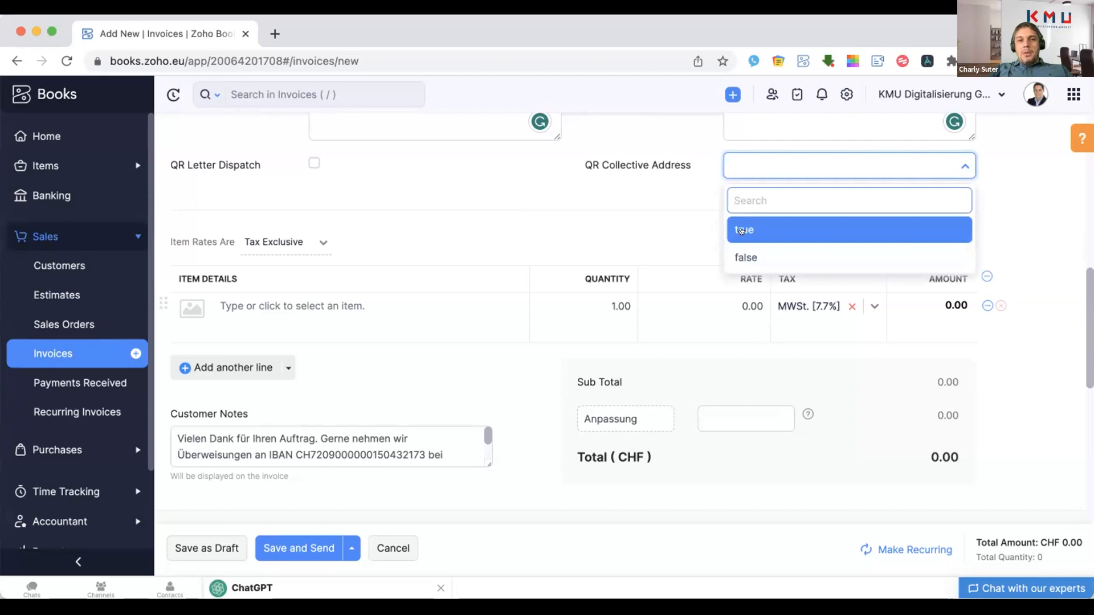
left_click(689, 186)
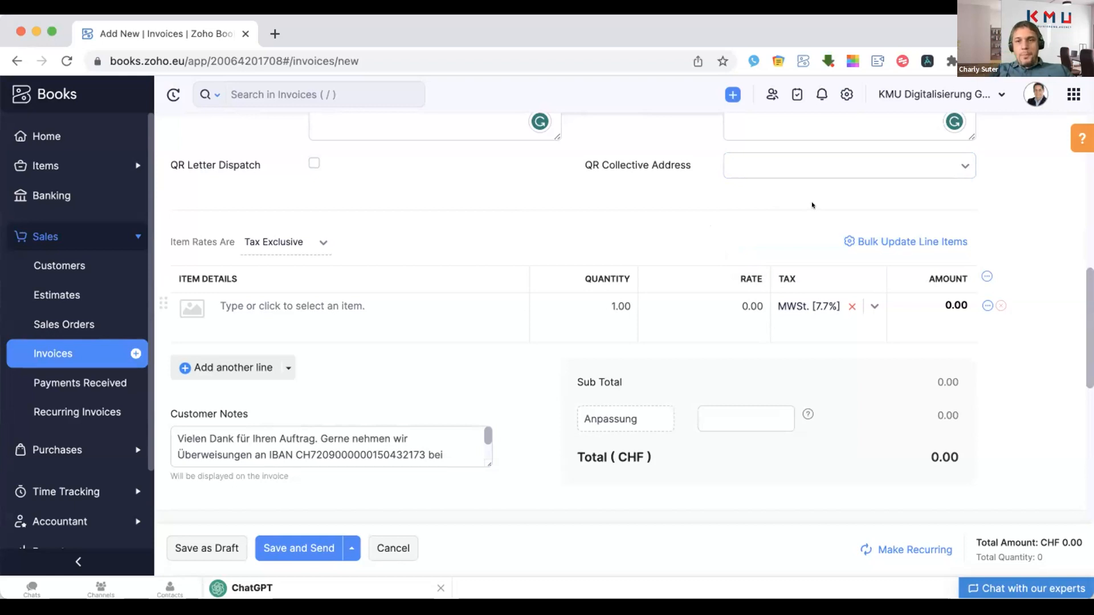
left_click(850, 173)
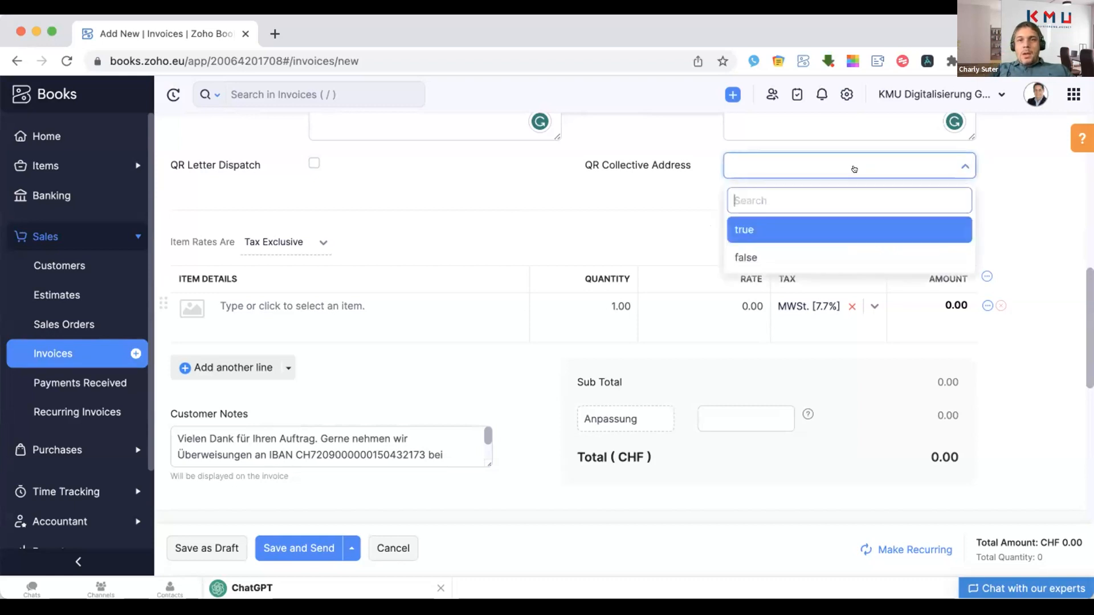
left_click(1007, 205)
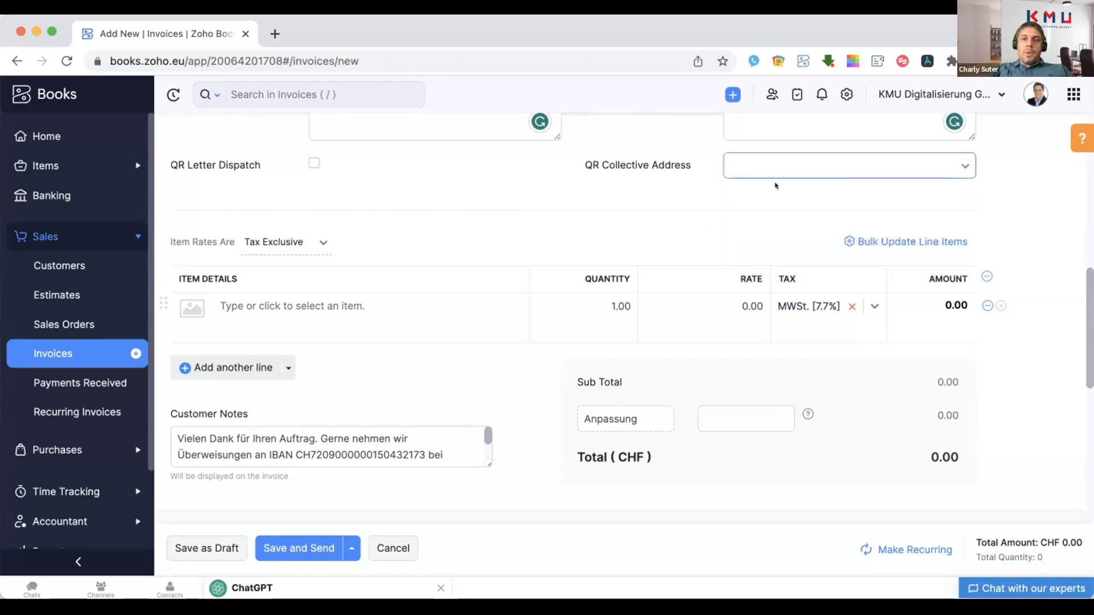
scroll(696, 180, "up", 3)
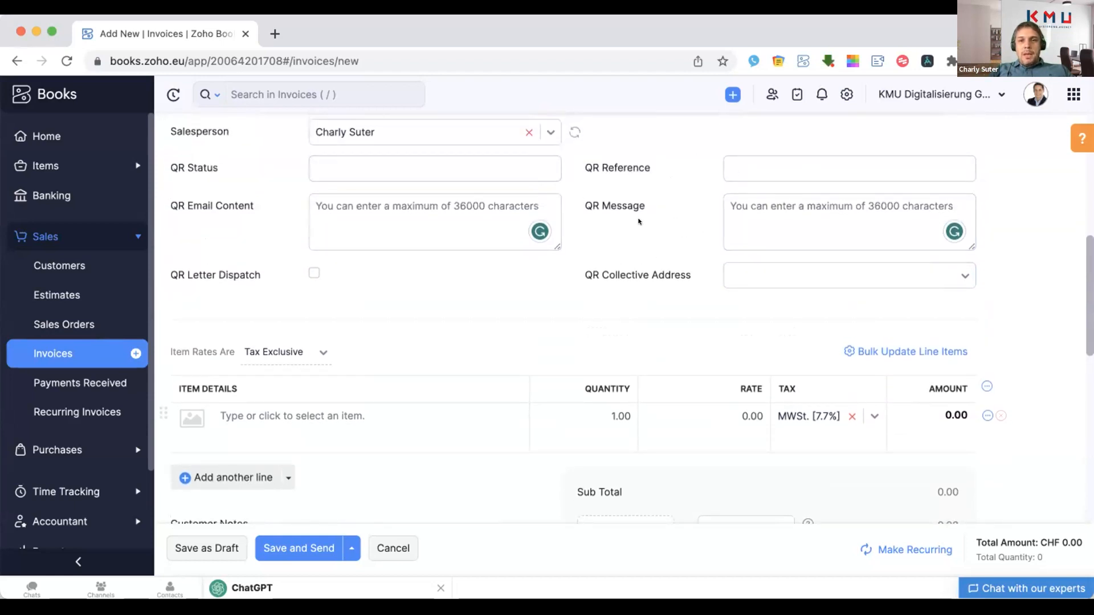
Fill the first item line of the invoice with "demo product" at a rate of 10
scroll(638, 221, "down", 3)
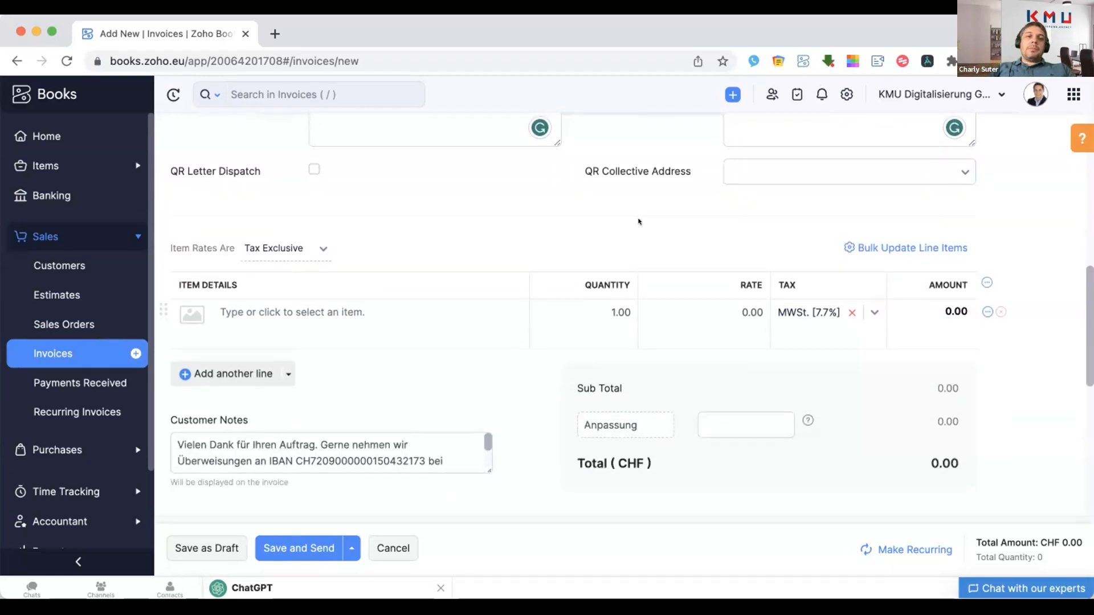
left_click(363, 314)
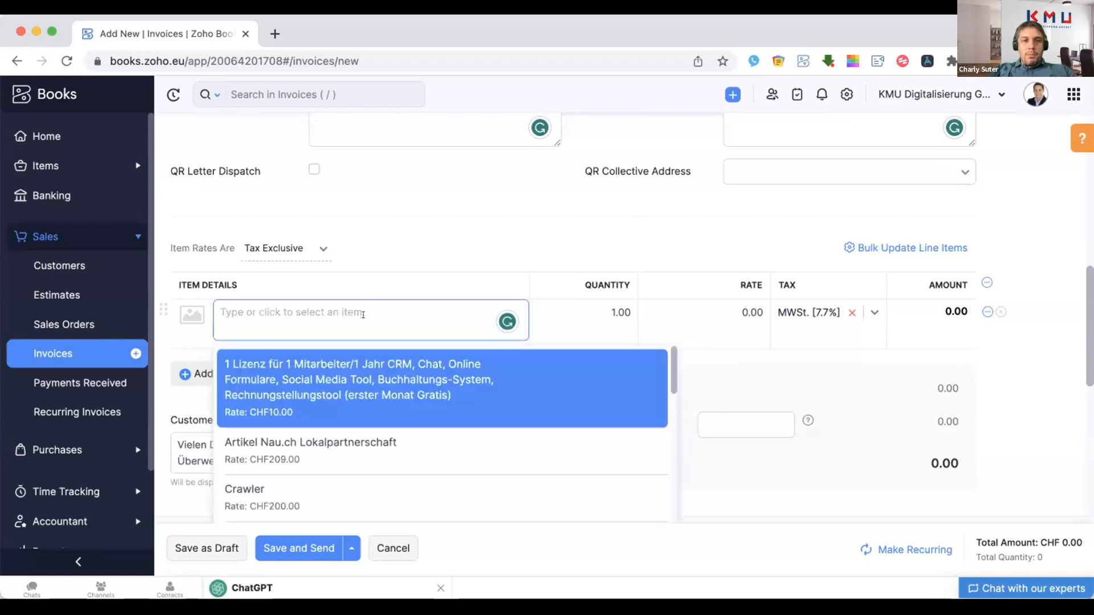
type("dem")
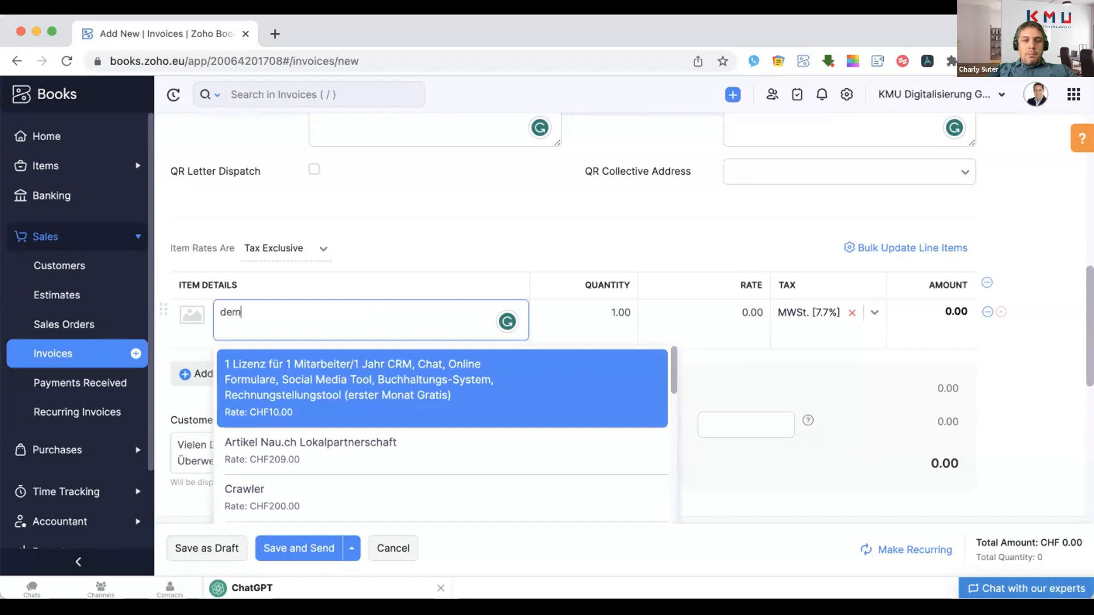
type("o product")
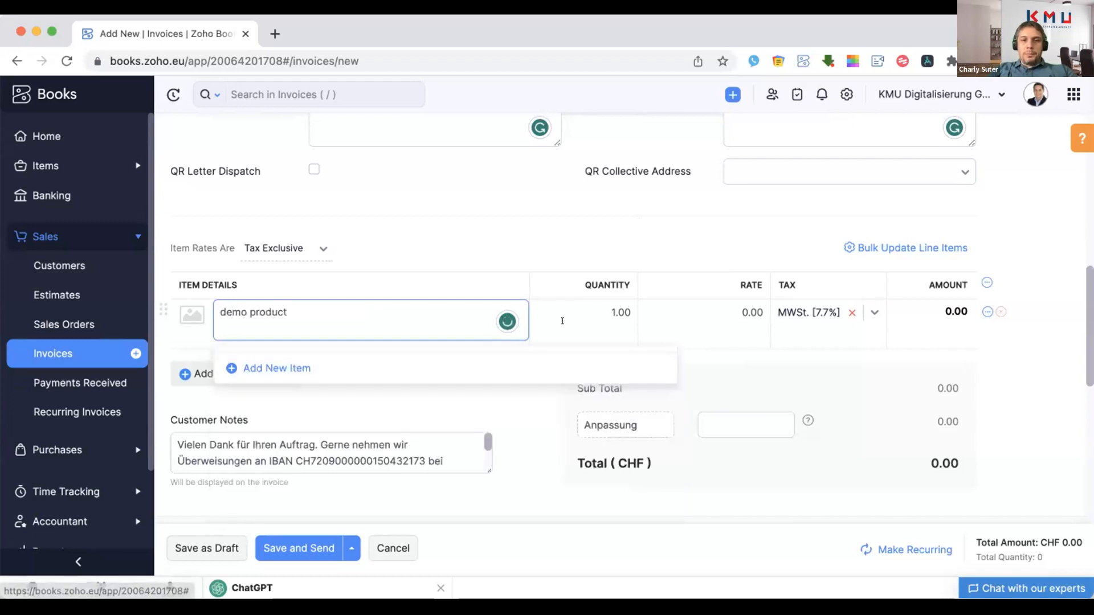
left_click(698, 307)
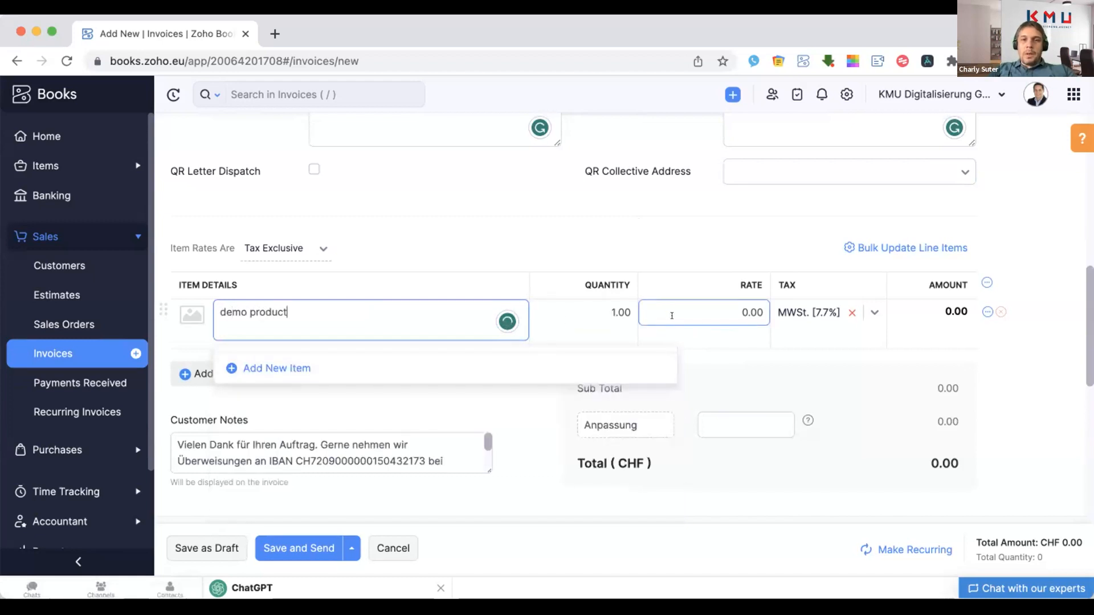
double_click(698, 307)
type("10")
left_click(836, 309)
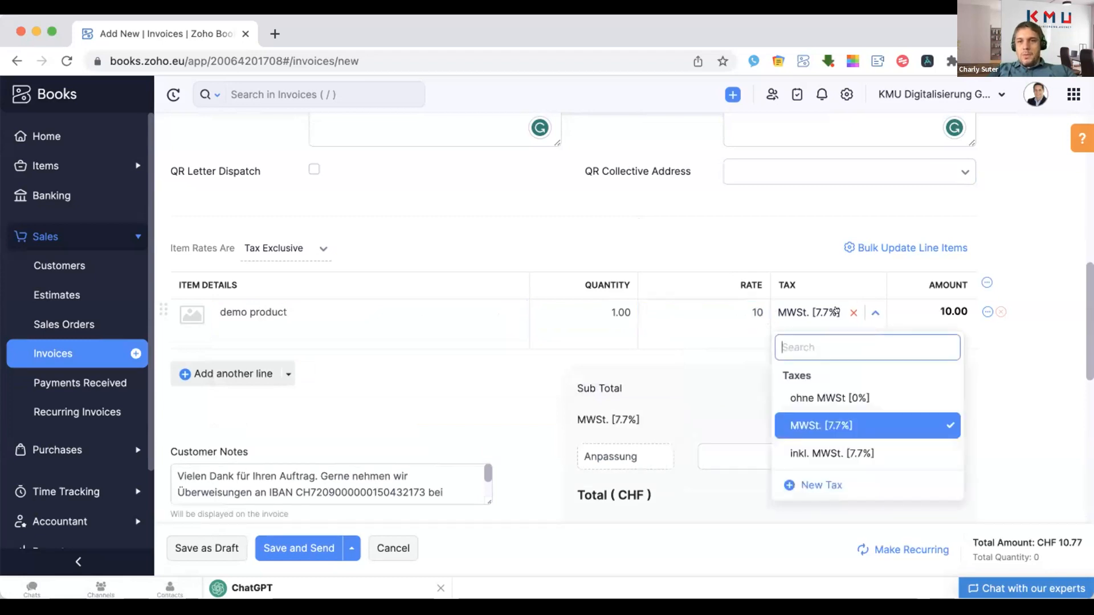
left_click(489, 389)
scroll(488, 390, "down", 3)
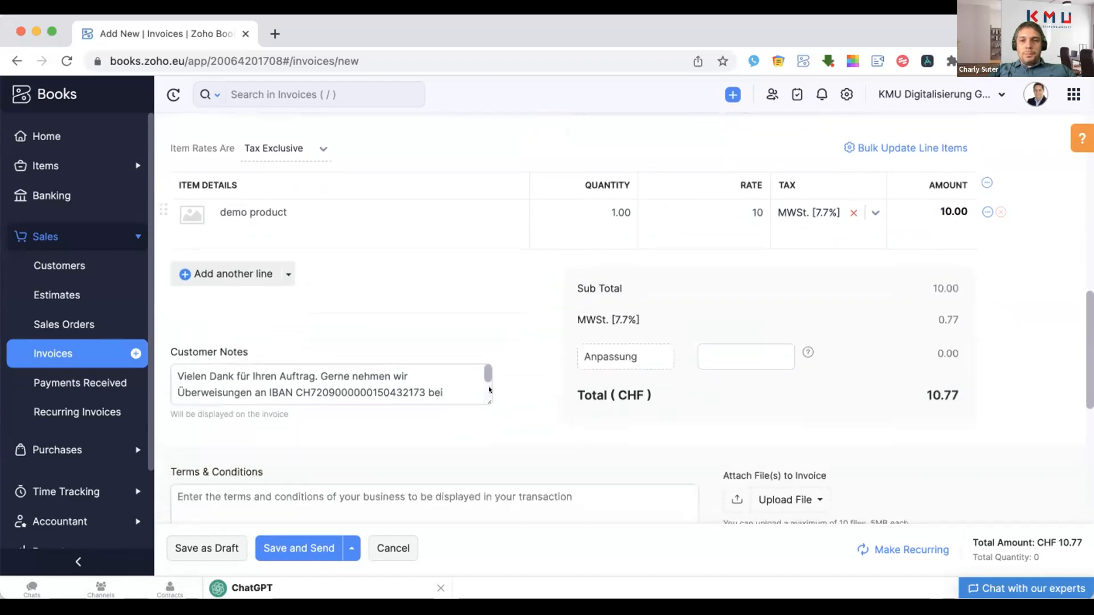
Set the invoice's Anpassung (adjustment) amount to 0.03
left_click(736, 341)
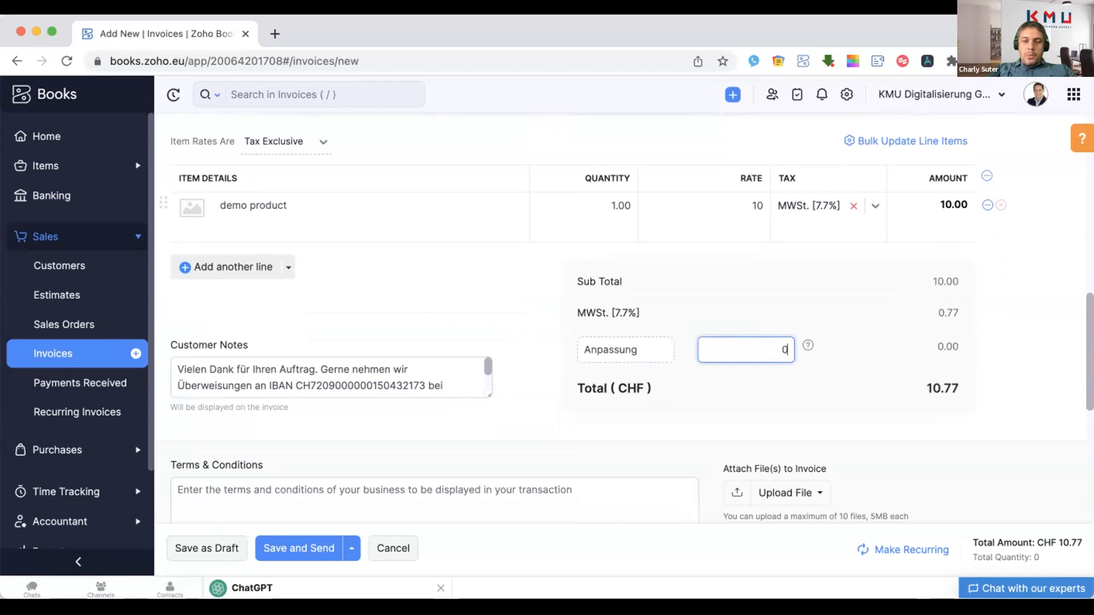
type("0.0")
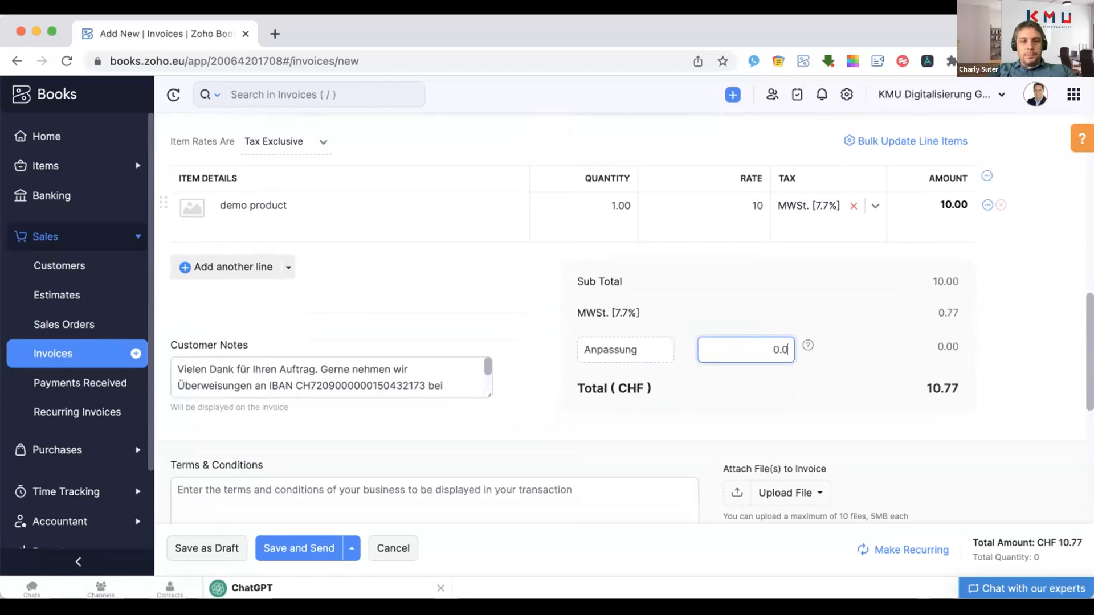
type("3")
left_click(750, 393)
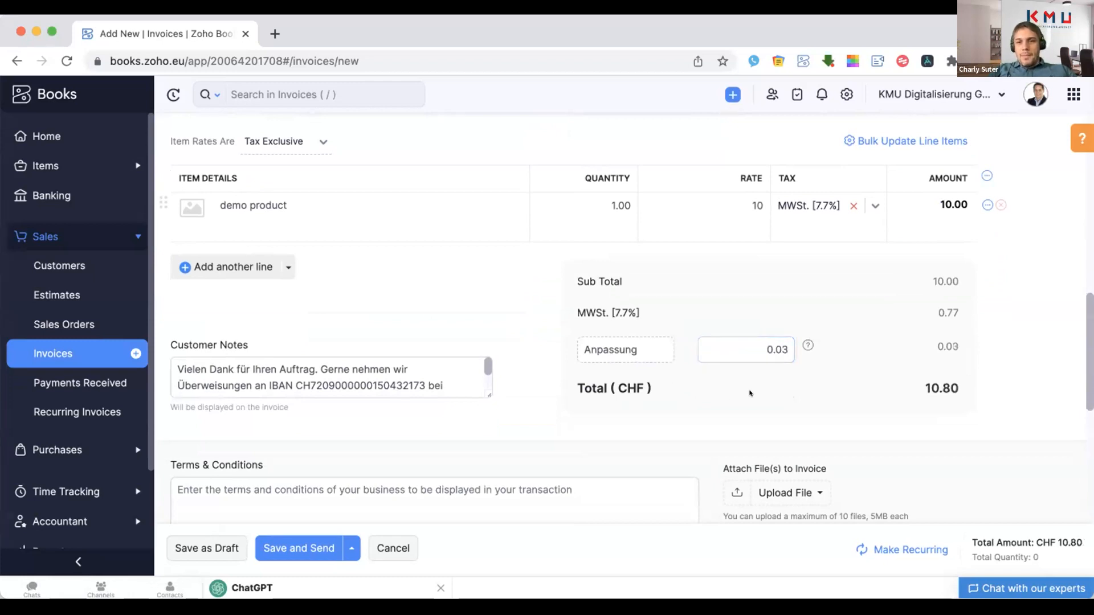
Examine the invoice's Customer Notes, Terms & Conditions, online payment options and Email To recipient
scroll(525, 344, "down", 3)
left_click(423, 283)
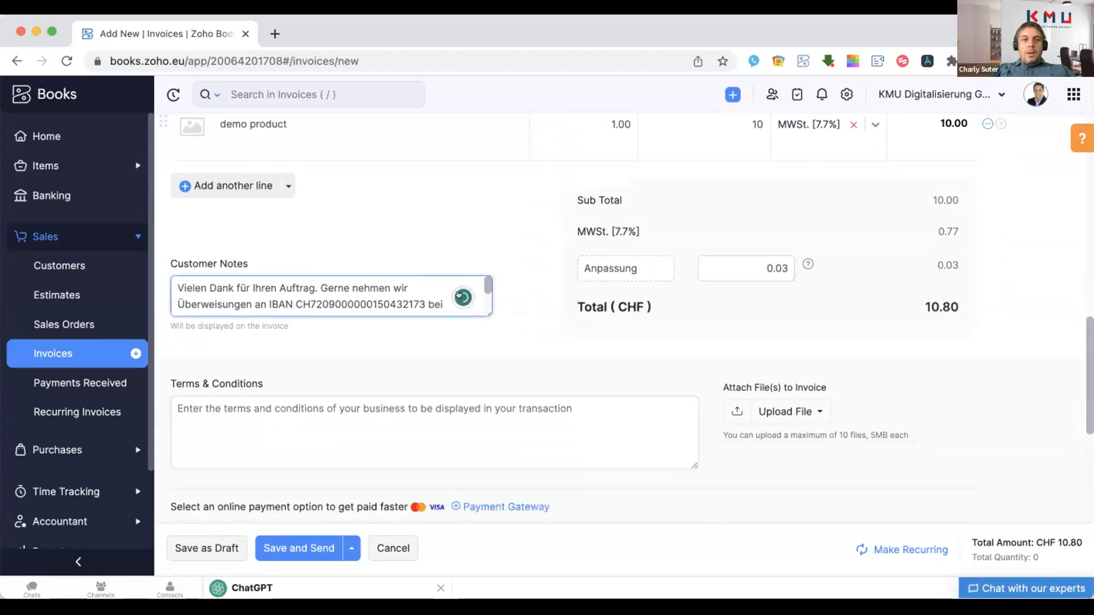
scroll(389, 292, "down", 2)
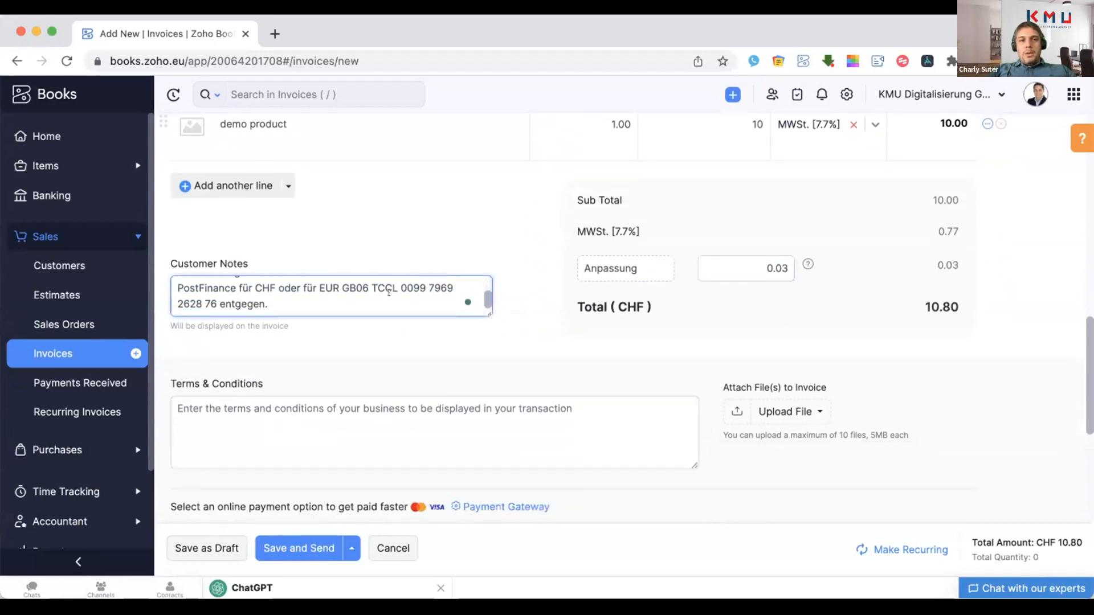
scroll(387, 294, "up", 3)
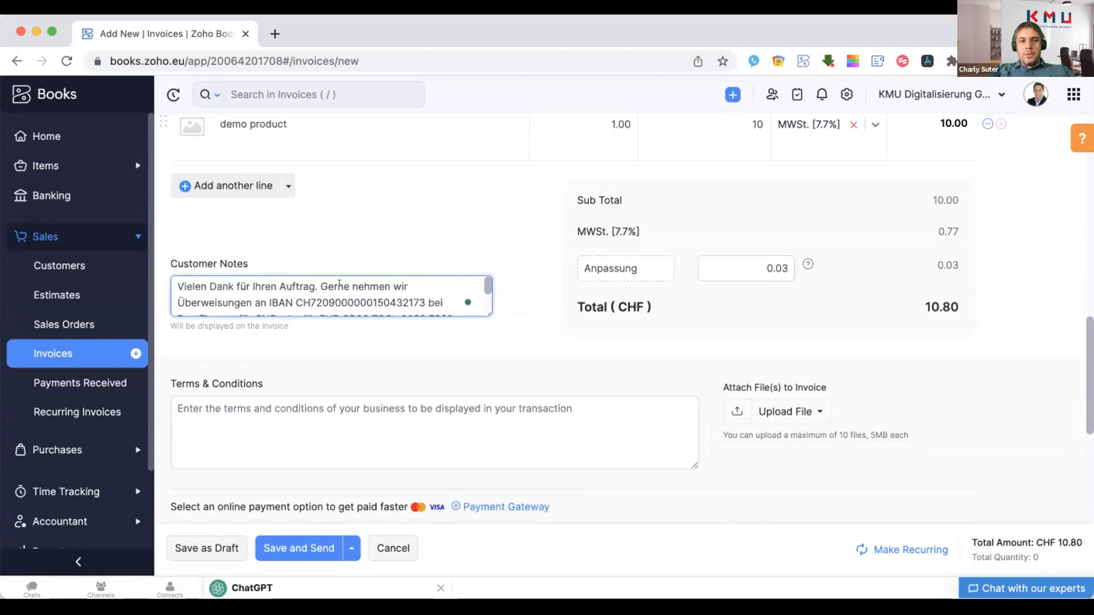
scroll(433, 217, "down", 2)
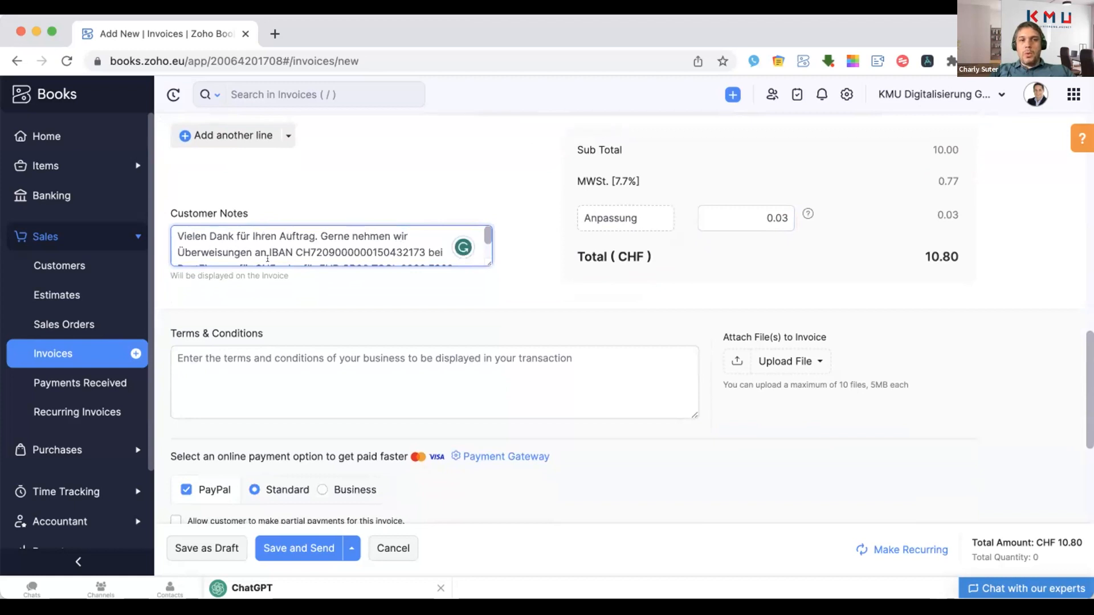
scroll(329, 306, "down", 3)
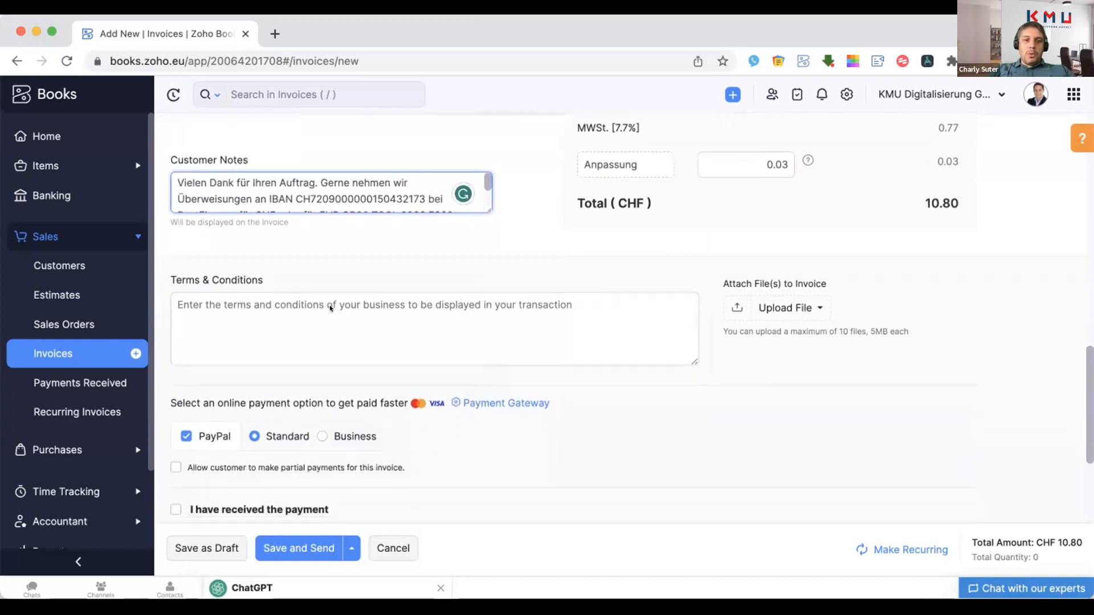
scroll(330, 306, "down", 4)
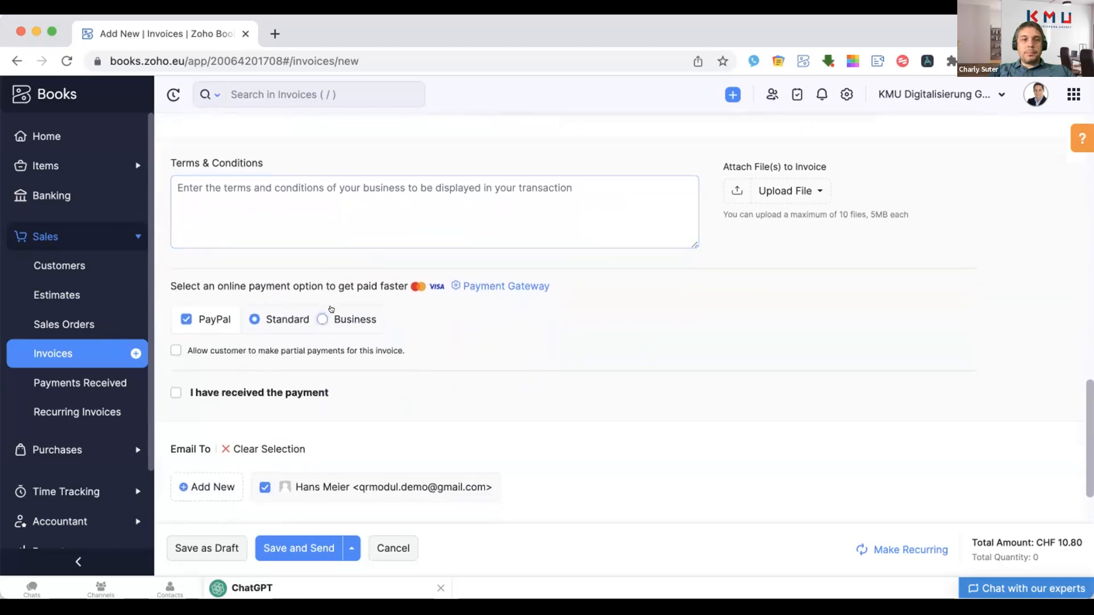
scroll(316, 359, "down", 4)
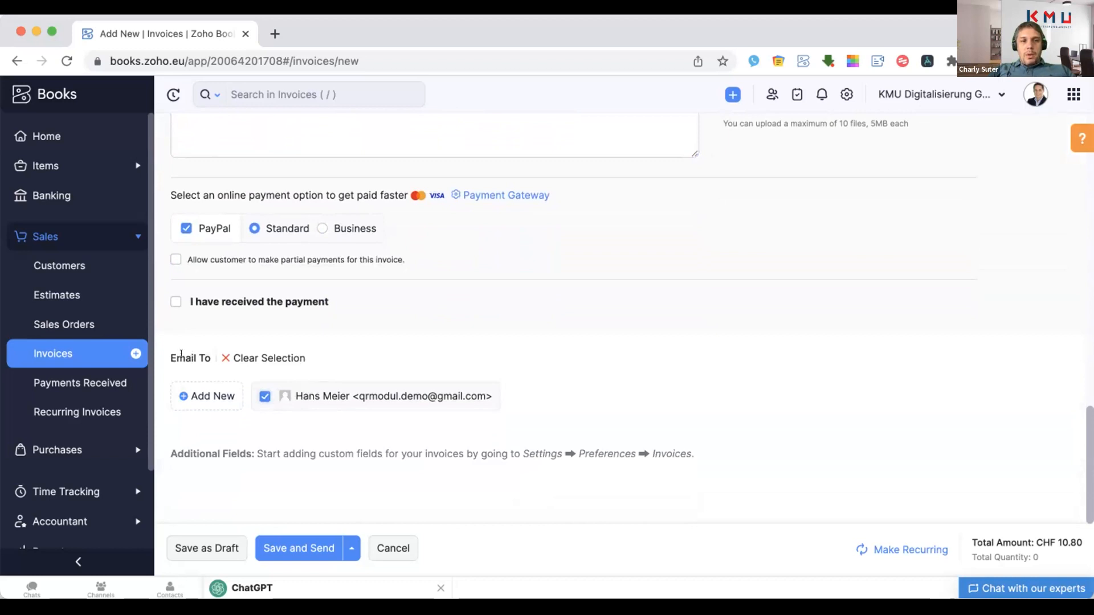
left_click_drag(176, 345, 204, 346)
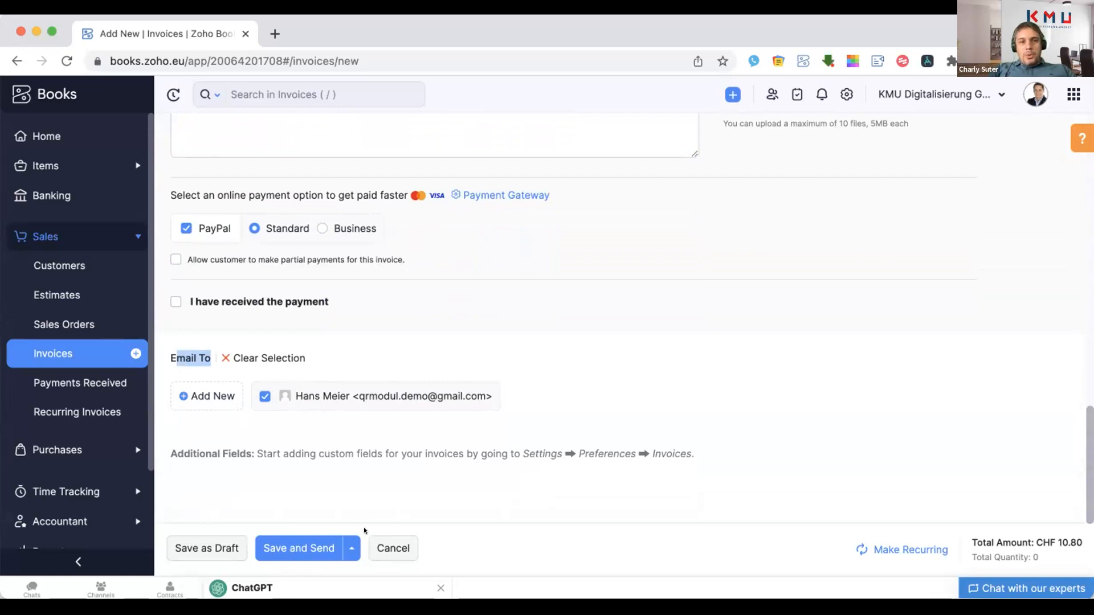
left_click(301, 494)
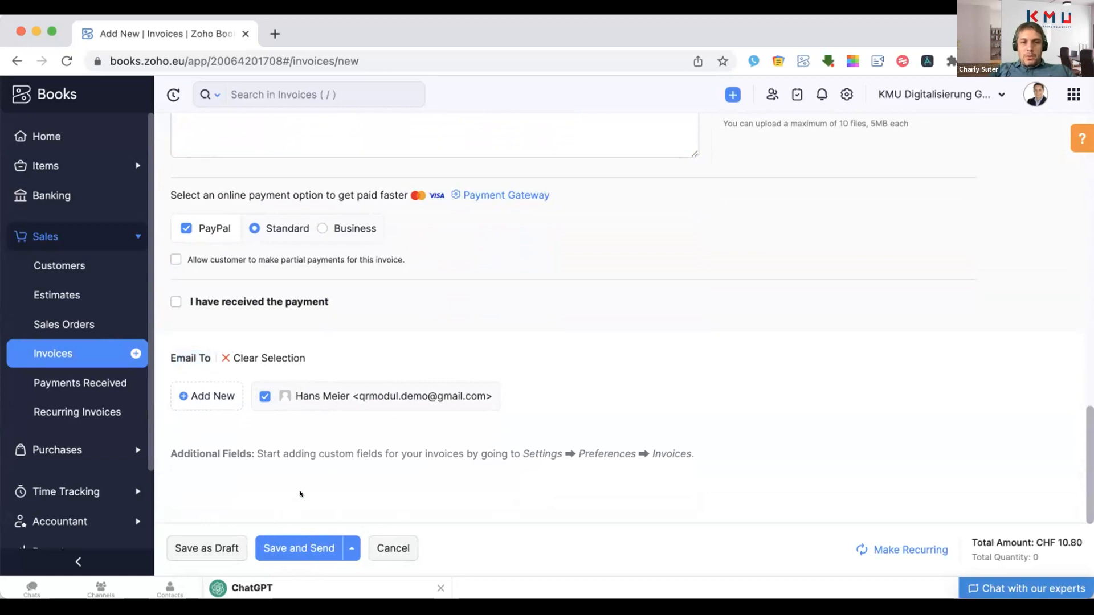
Save the invoice as a draft and check the item line and totals in its preview
left_click(184, 544)
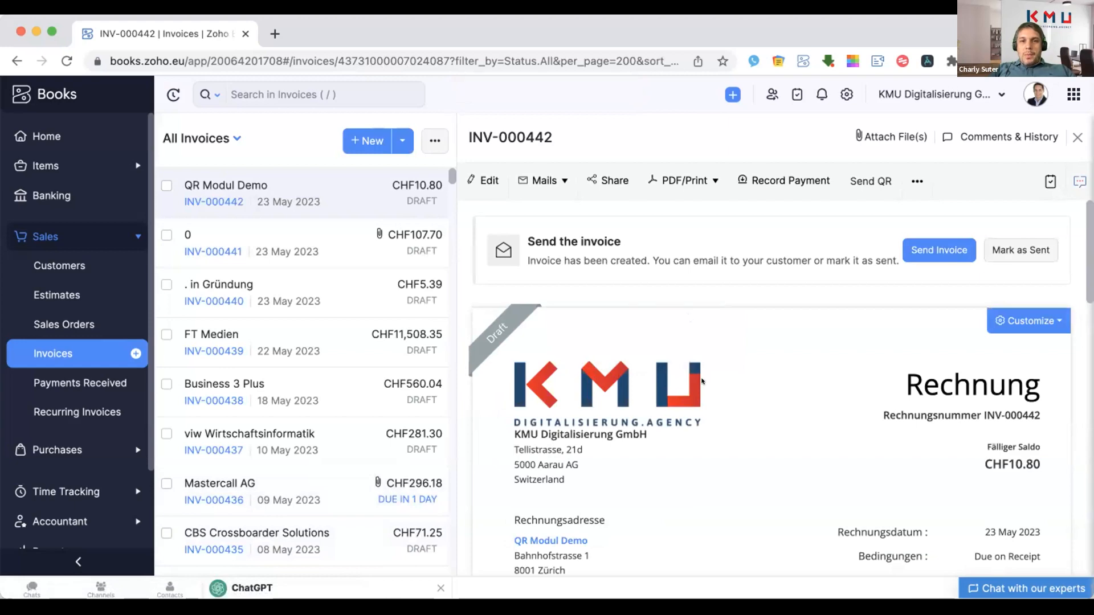
scroll(702, 381, "down", 2)
scroll(702, 381, "down", 6)
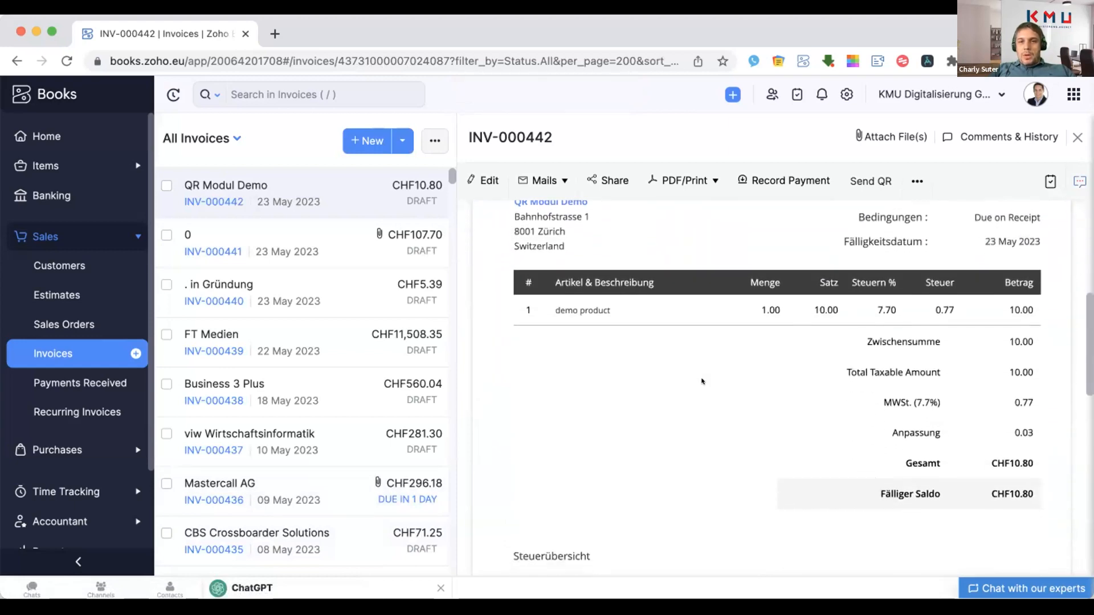
scroll(703, 382, "up", 8)
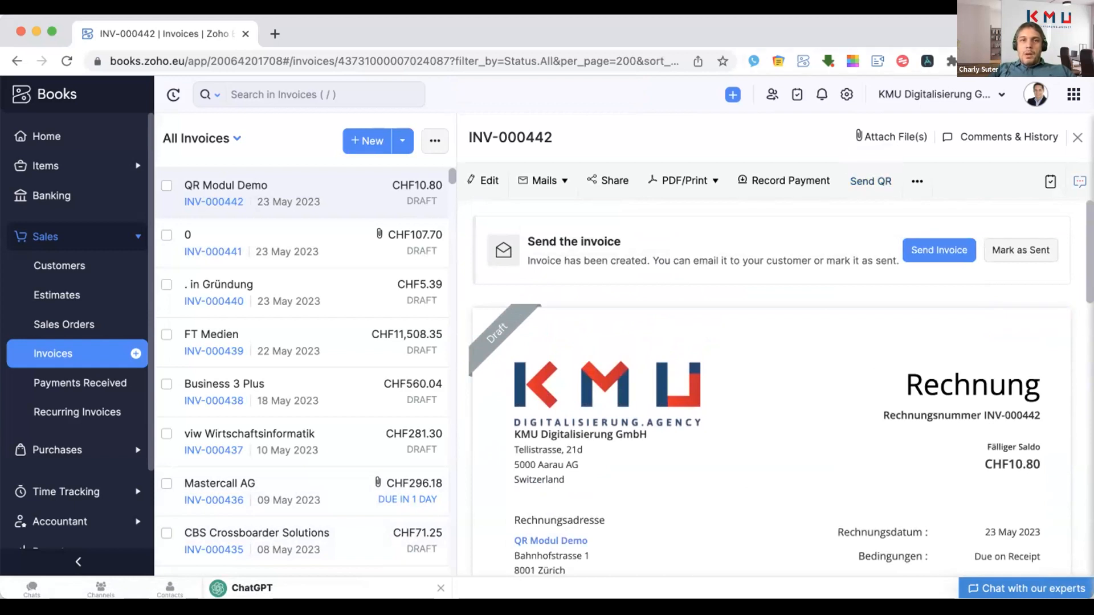
Run the Send QR custom action on the draft invoice and approve it
mouse_move(897, 154)
left_mouse_down()
mouse_move(829, 191)
mouse_move(934, 182)
mouse_move(857, 149)
left_mouse_up()
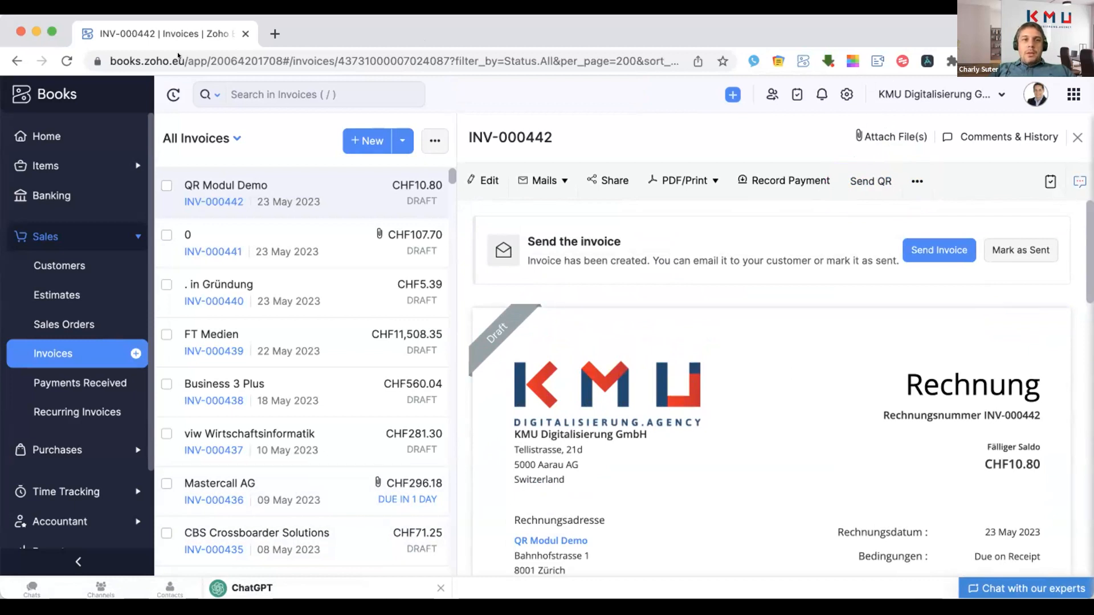
left_click(861, 182)
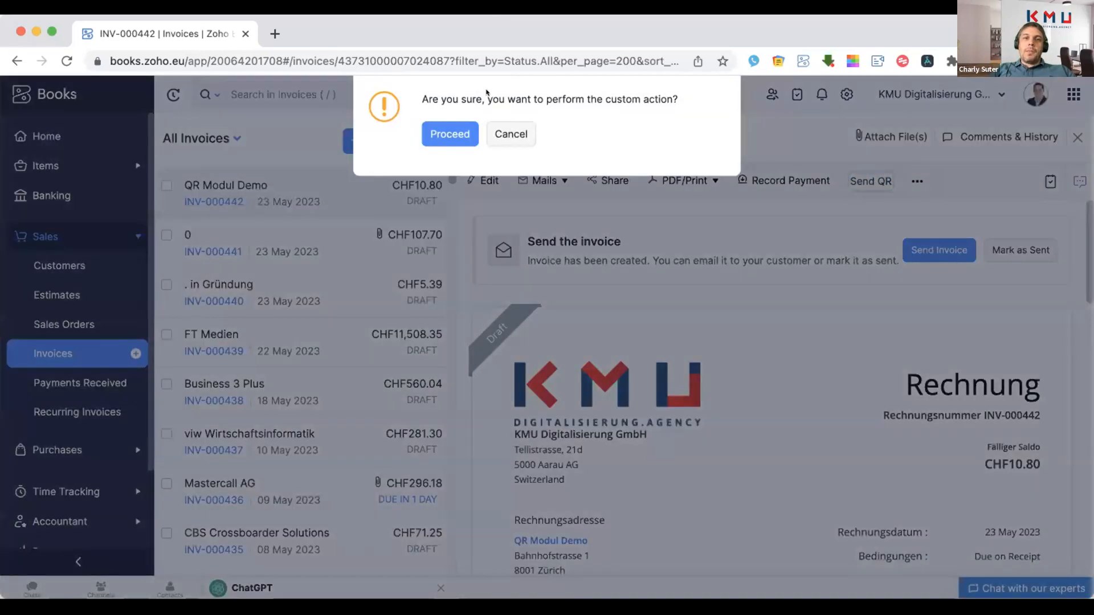
left_click(445, 133)
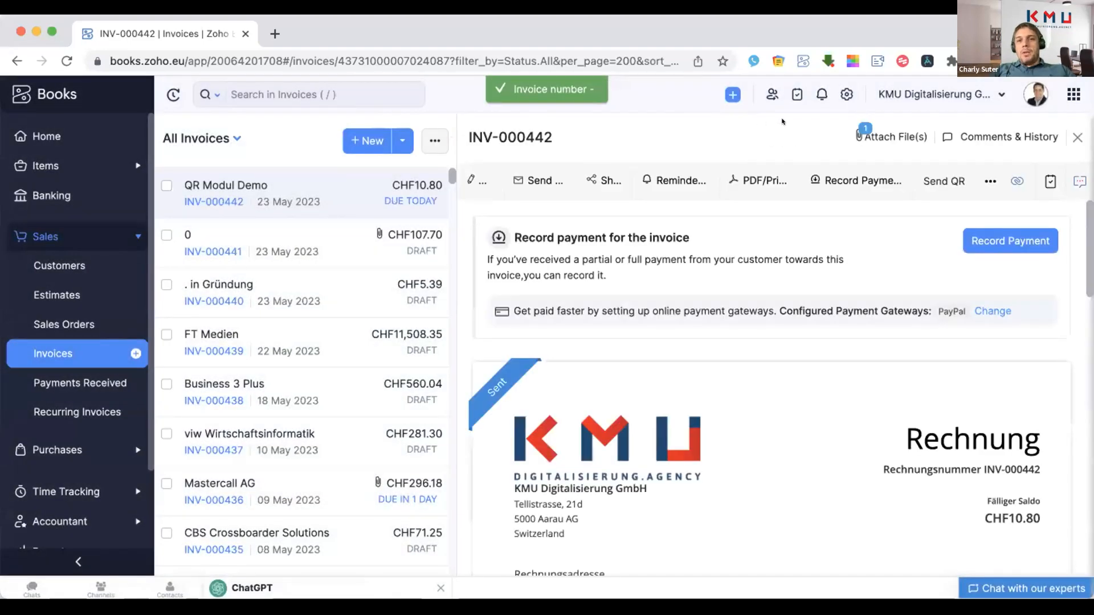
Open the QR_Zahlteil PDF attached to the invoice and look through both pages to the QR payment slip
left_click(861, 126)
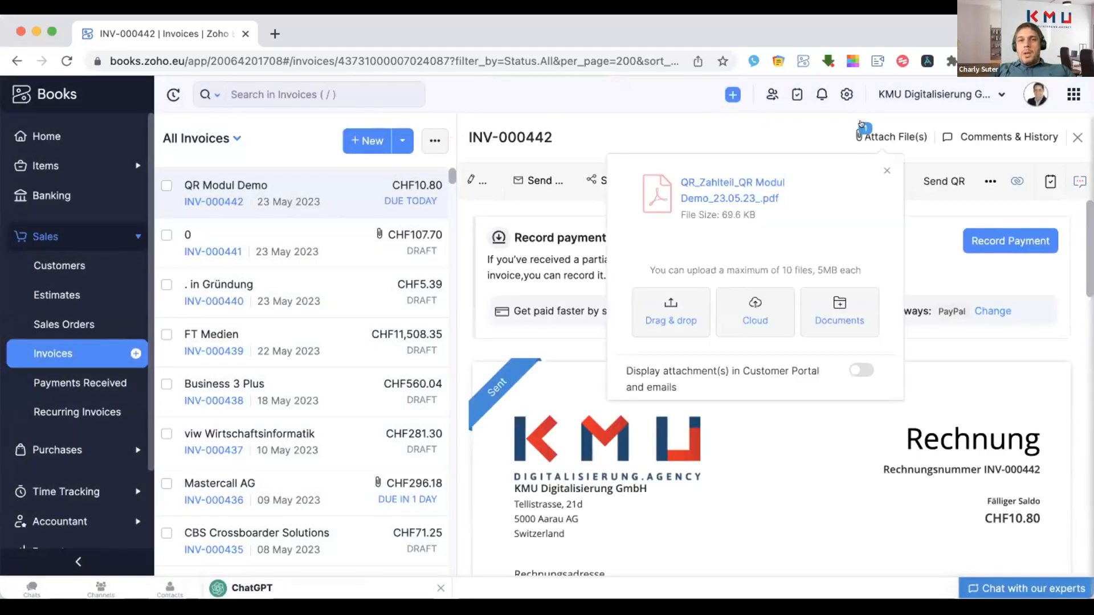
mouse_move(713, 170)
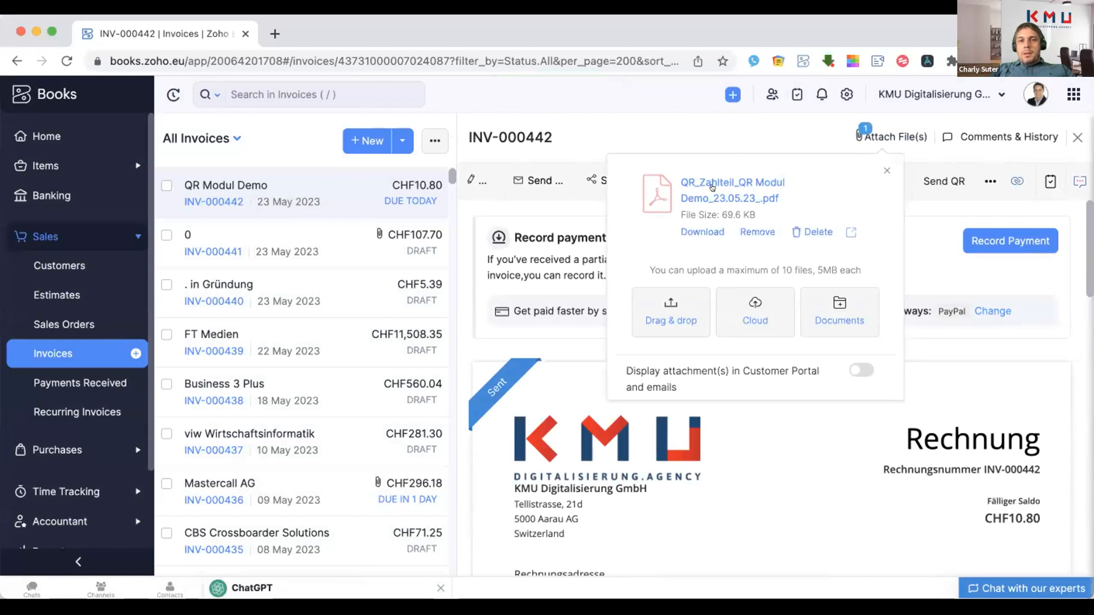
left_click(712, 188)
scroll(650, 441, "down", 4)
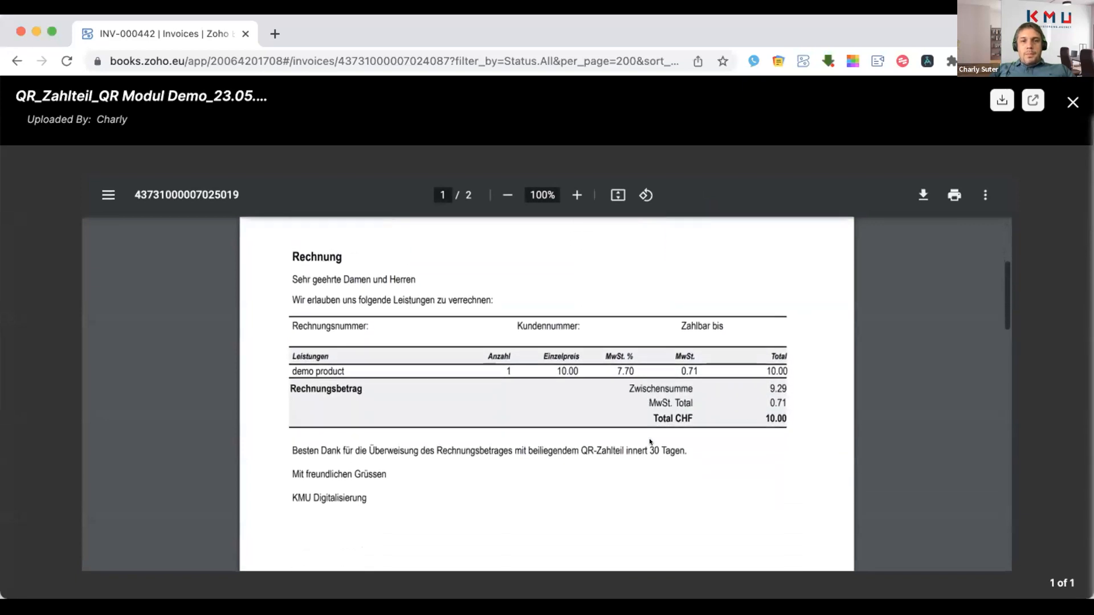
scroll(499, 394, "down", 6)
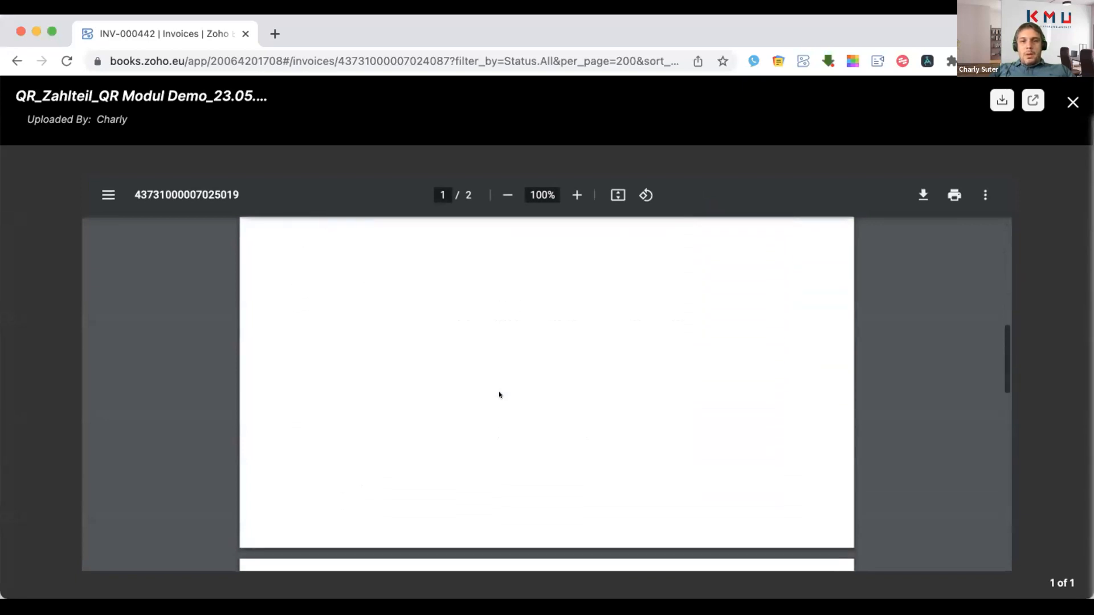
scroll(499, 395, "up", 6)
scroll(770, 407, "down", 10)
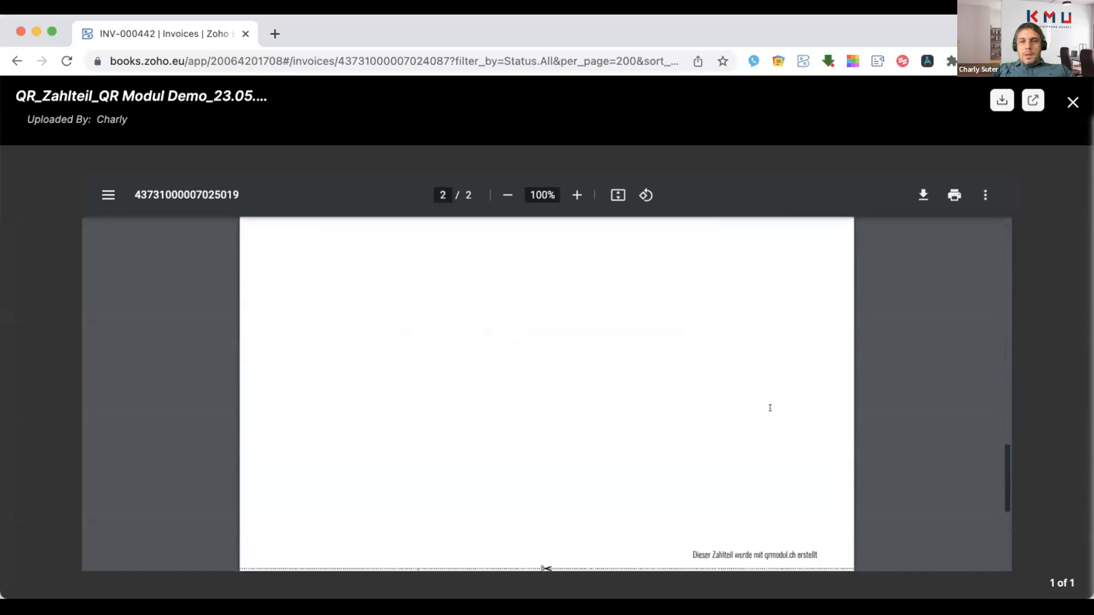
scroll(769, 408, "down", 5)
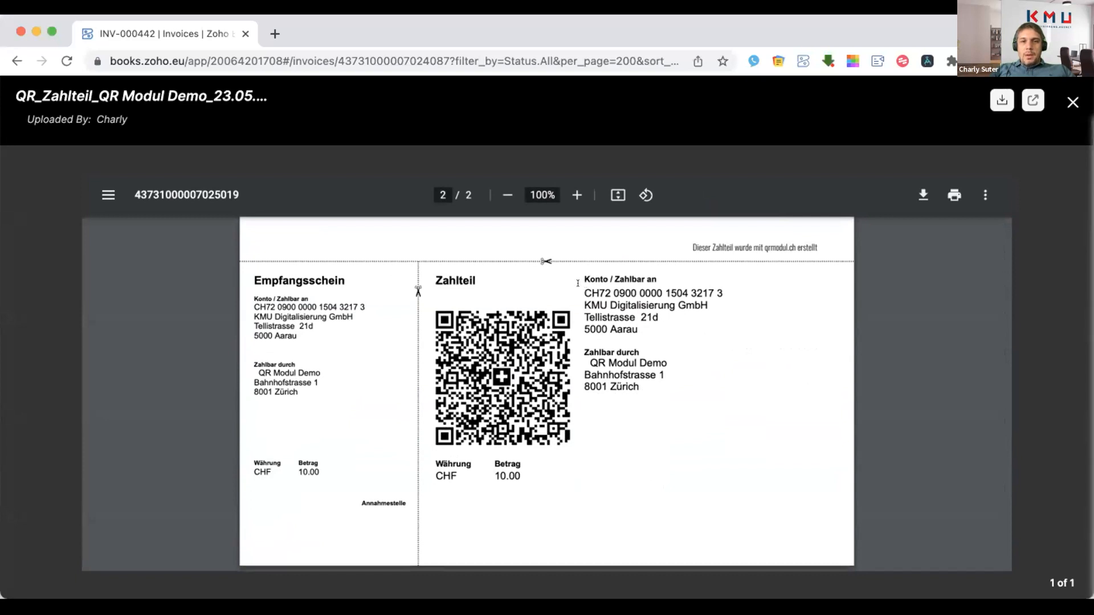
Check the payee and payer details on the QR payment slip, and close the PDF preview
left_click_drag(577, 283, 758, 294)
left_click_drag(585, 305, 678, 306)
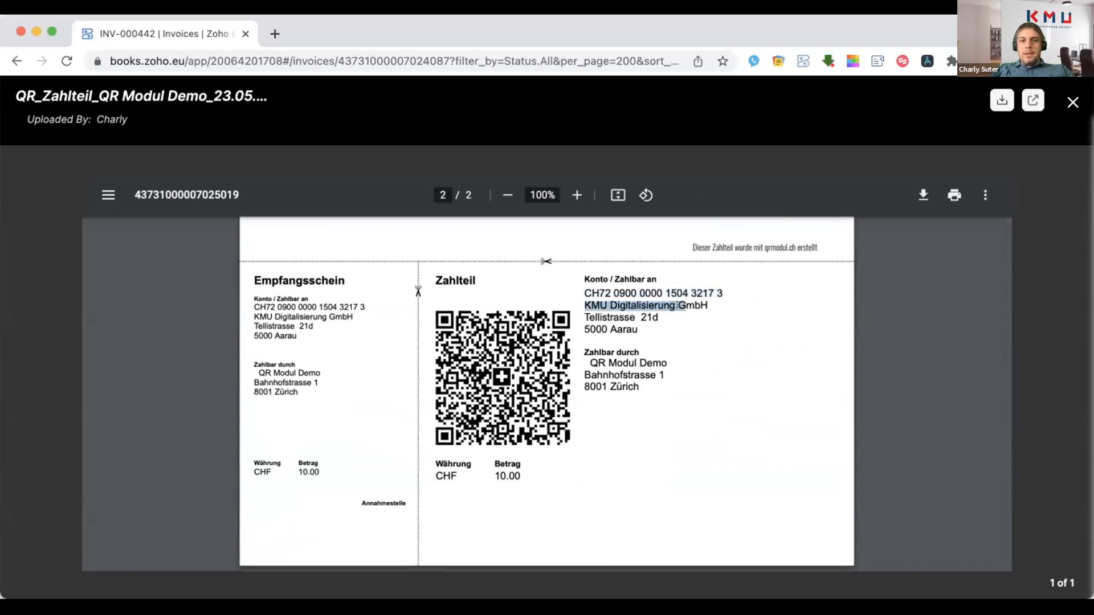
left_click_drag(584, 315, 615, 314)
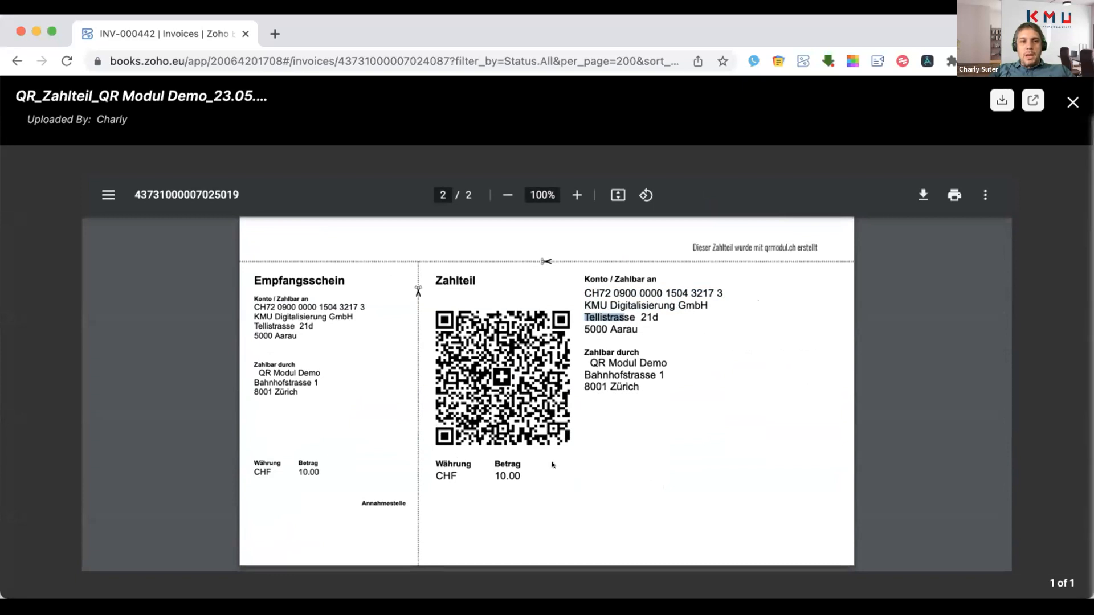
mouse_move(585, 289)
left_mouse_down()
mouse_move(635, 341)
mouse_move(638, 317)
mouse_move(582, 304)
mouse_move(576, 284)
left_mouse_up()
left_click_drag(586, 361, 637, 404)
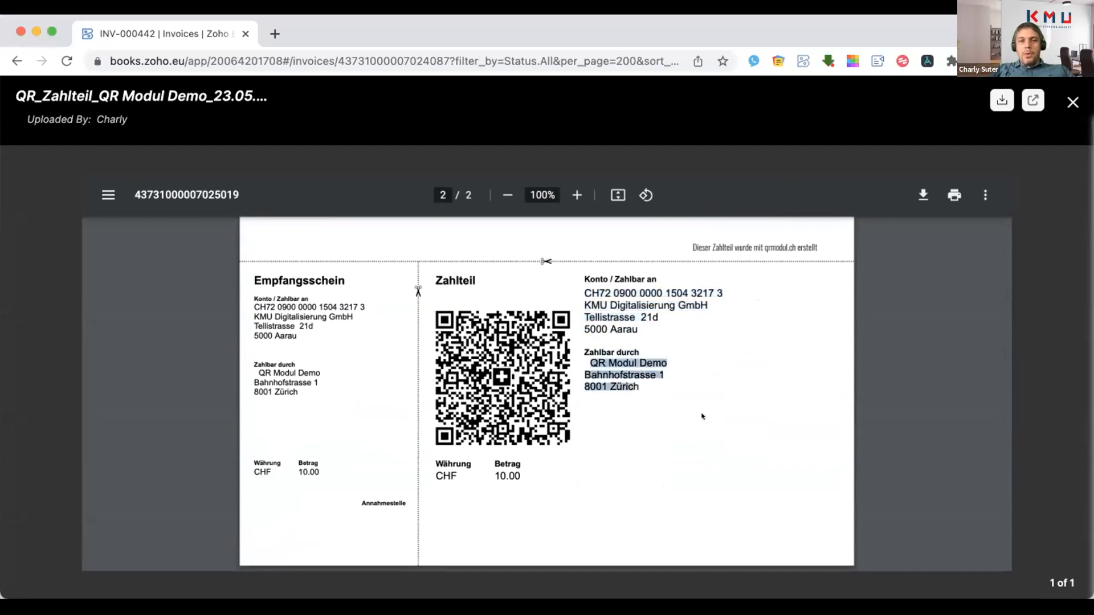
scroll(845, 359, "up", 3)
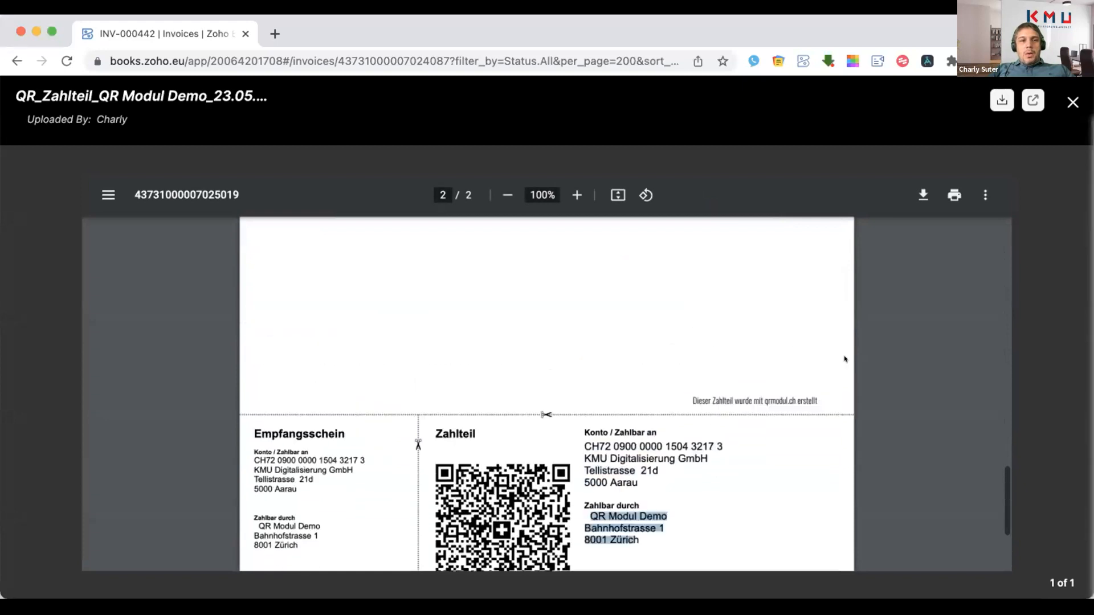
left_click(1073, 102)
scroll(676, 318, "down", 2)
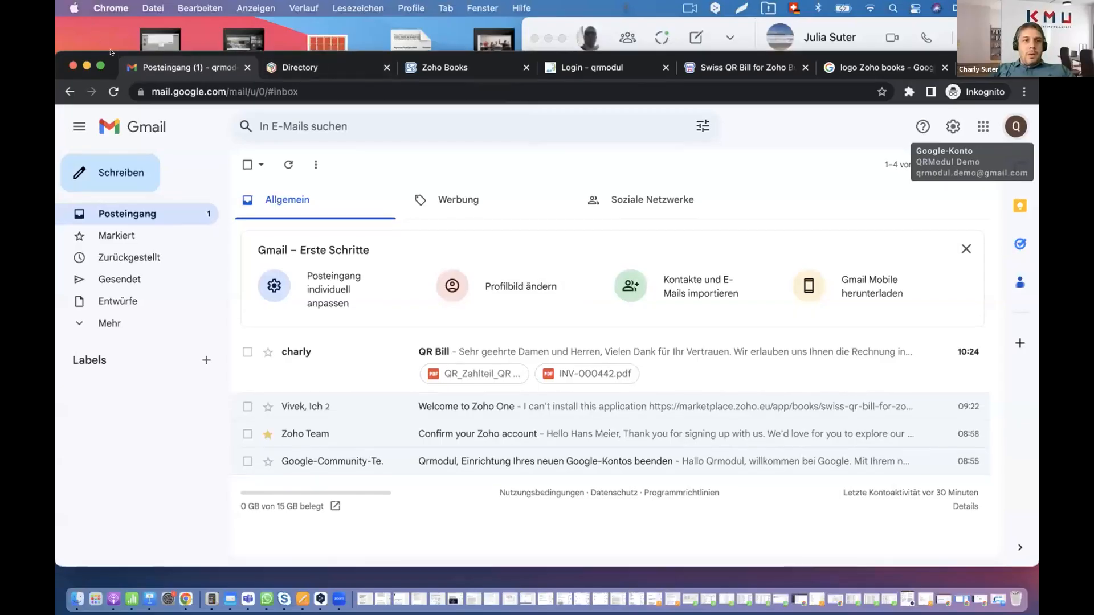
Switch to the demo customer's Gmail inbox and open the received QR Bill e-mail
left_click_drag(111, 58, 104, 5)
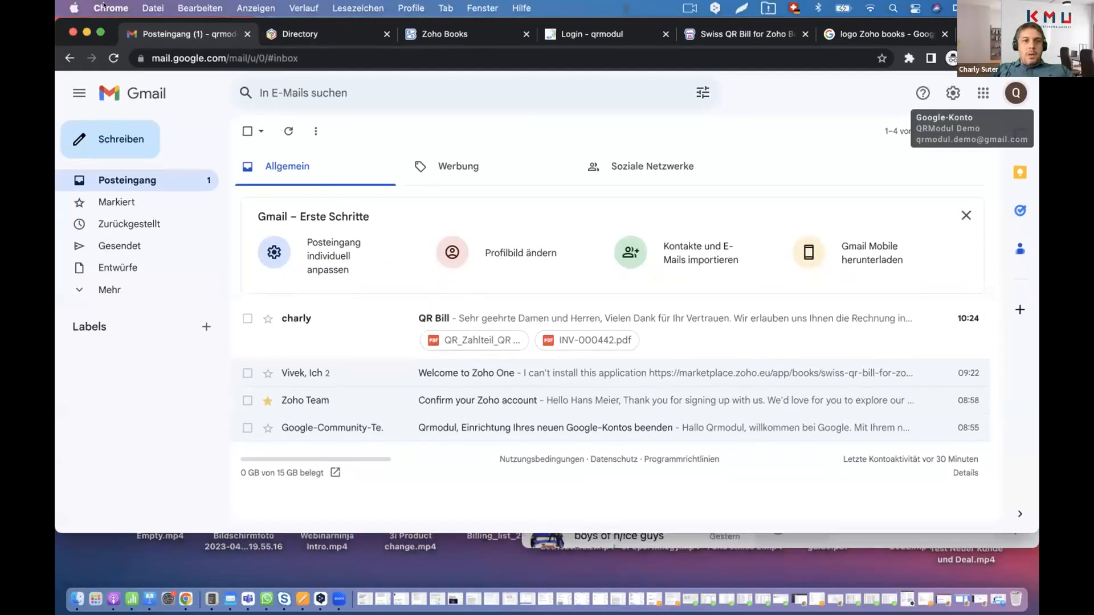
left_click(672, 315)
mouse_move(427, 344)
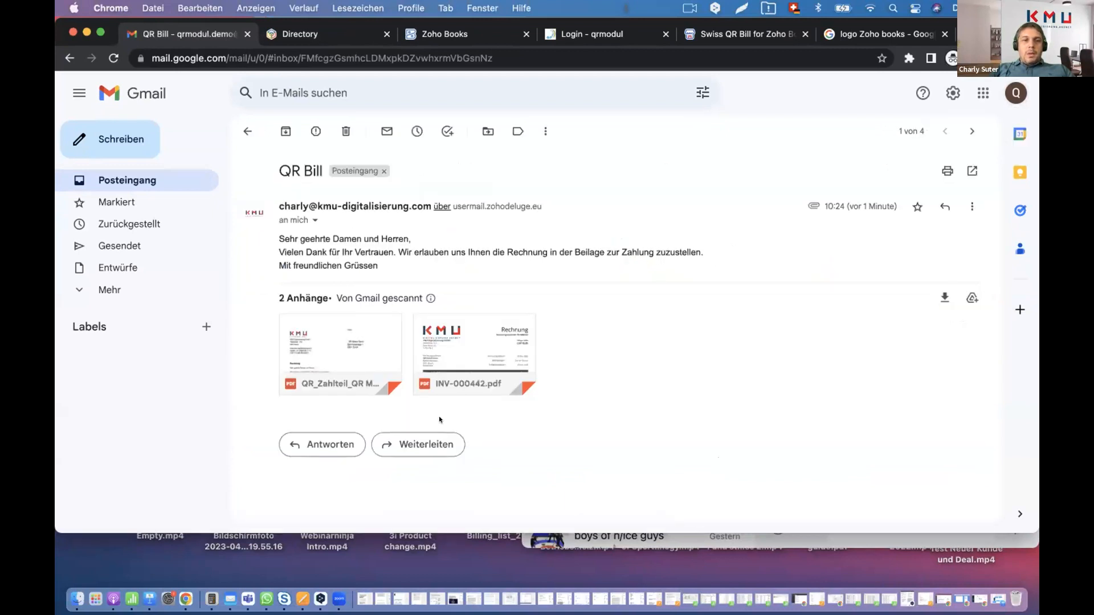
Open the e-mail's QR_Zahlteil PDF attachment and review the invoice page and the QR payment slip
left_click(319, 335)
scroll(521, 355, "down", 10)
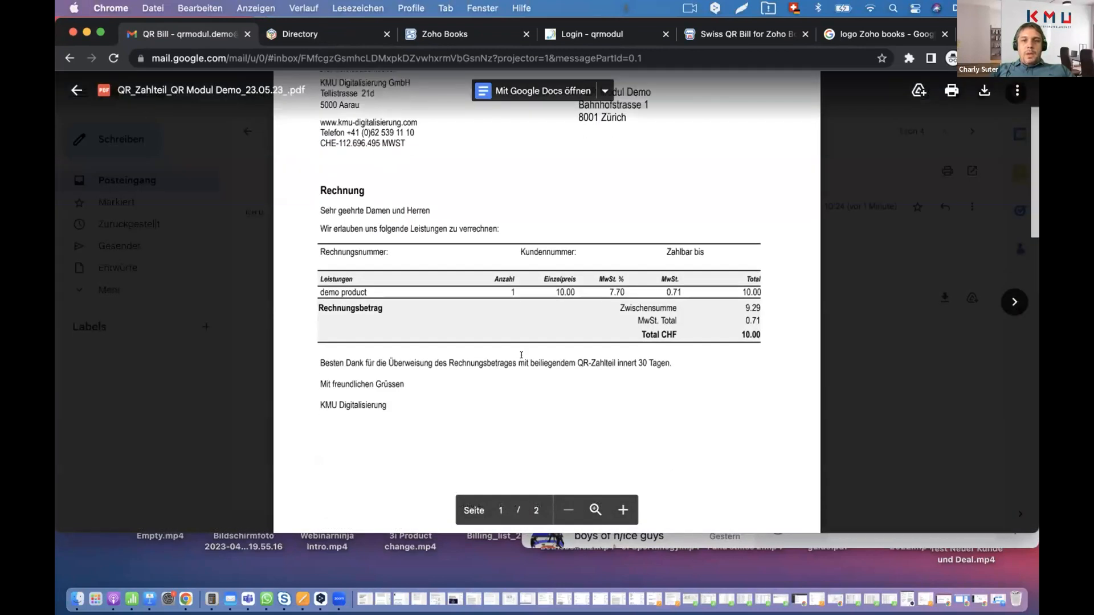
scroll(521, 355, "down", 10)
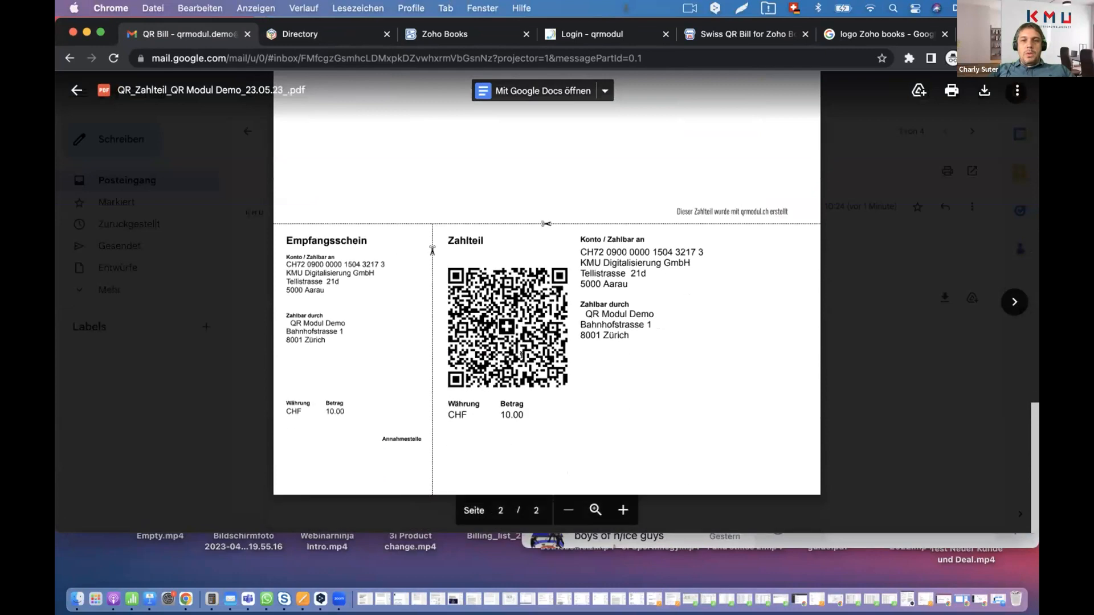
scroll(692, 312, "up", 10)
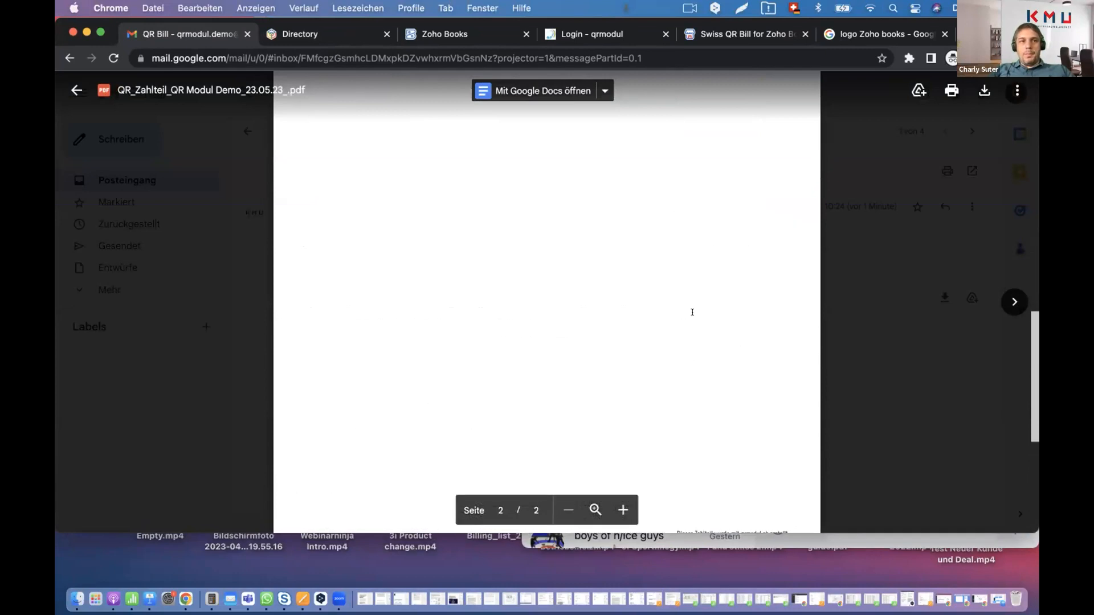
scroll(692, 315, "up", 10)
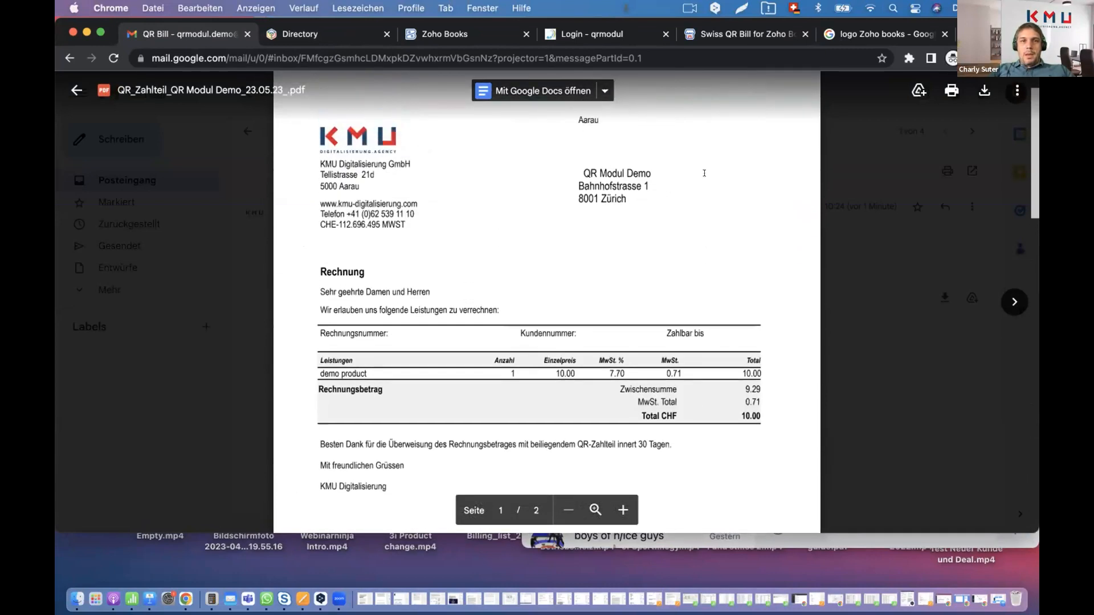
Close the PDF preview, switch to the Zoho Books invoice and look through the main navigation down to Documents and Web Tabs
key("Escape")
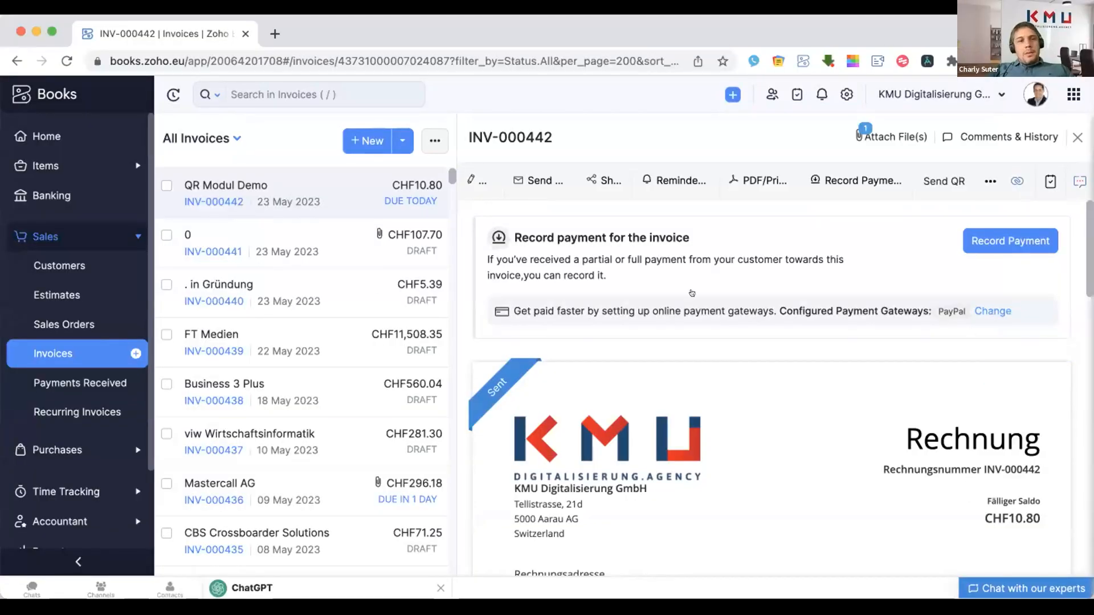
scroll(47, 481, "down", 3)
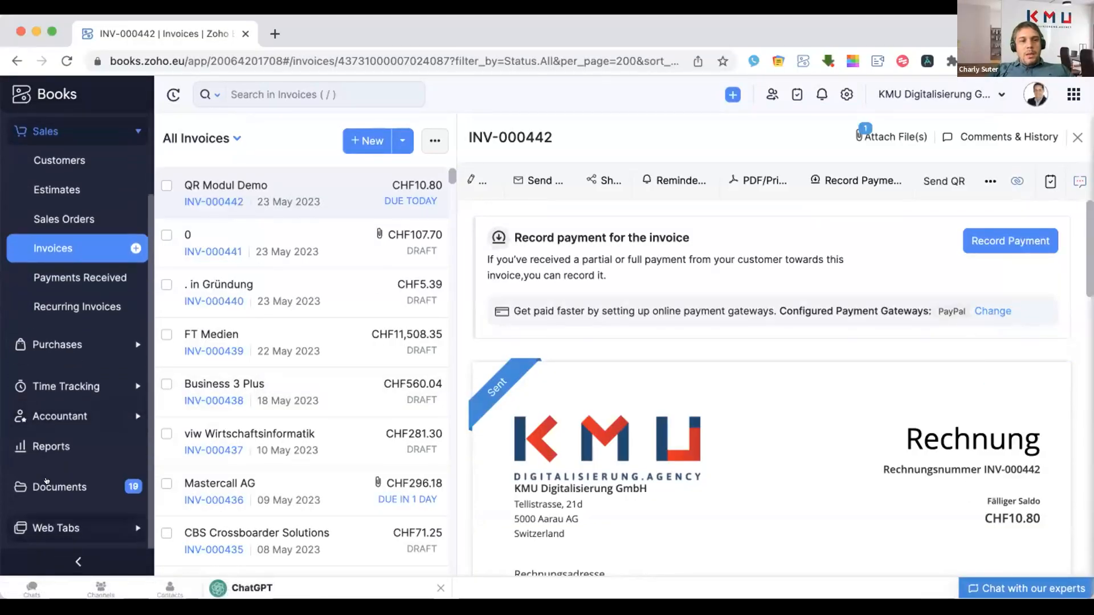
scroll(47, 481, "down", 1)
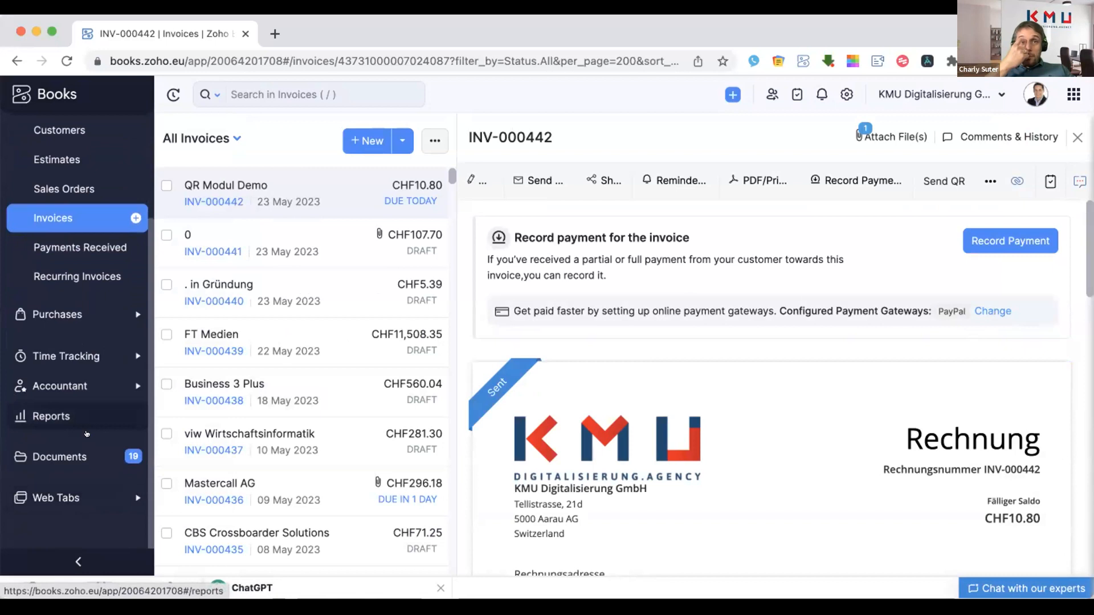
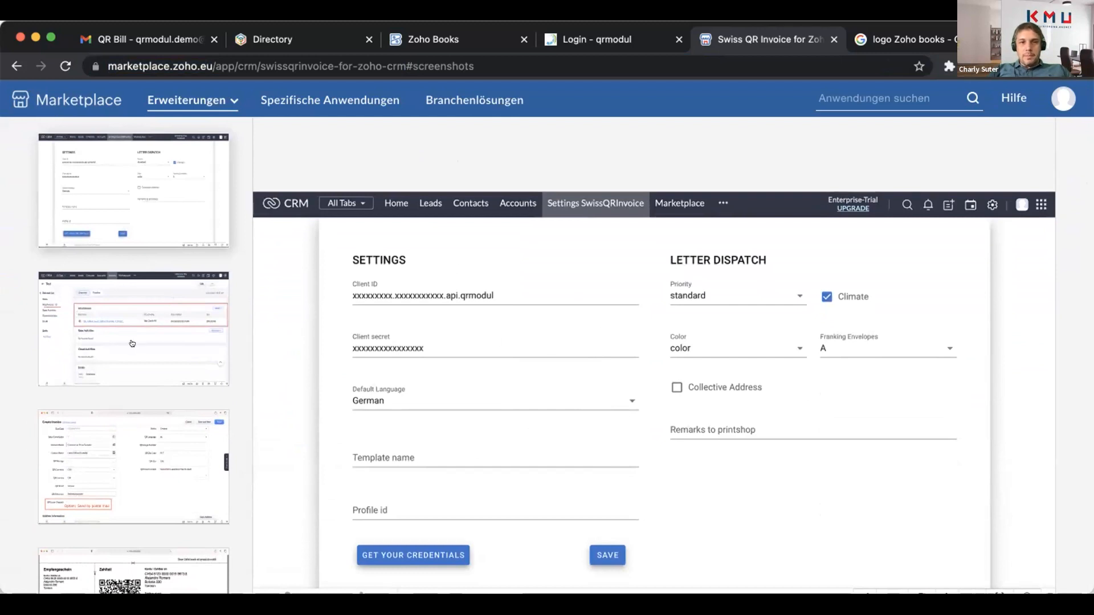
Examine the Swiss QR Invoice for Zoho CRM marketplace screenshots showing the invoice's attached QR_Zahlteil file and the QR Letter Dispatch option
left_click(132, 343)
scroll(575, 418, "down", 1)
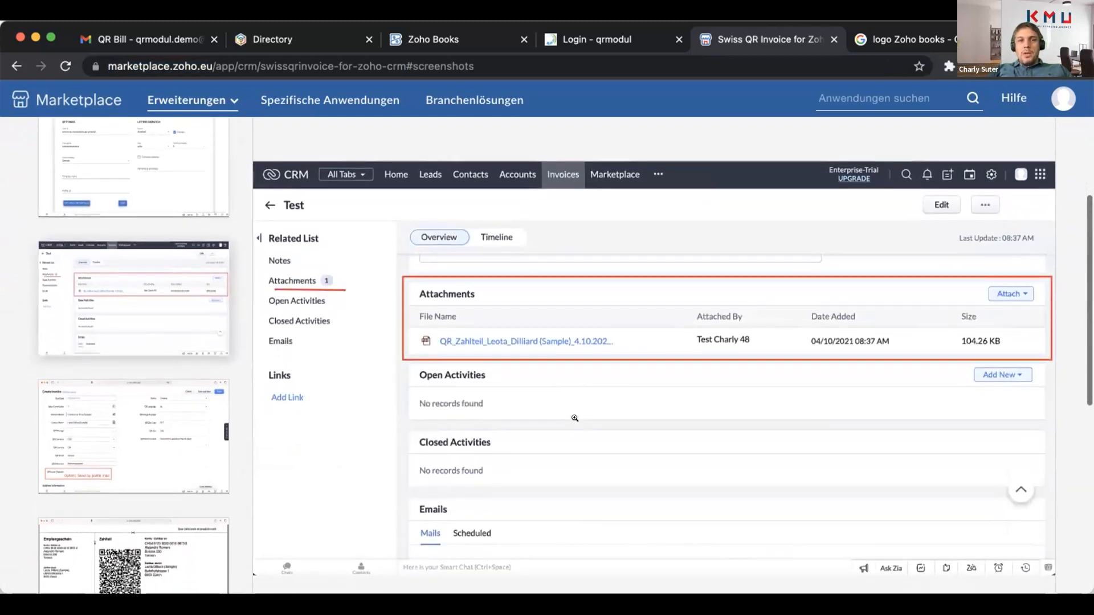
scroll(575, 418, "down", 2)
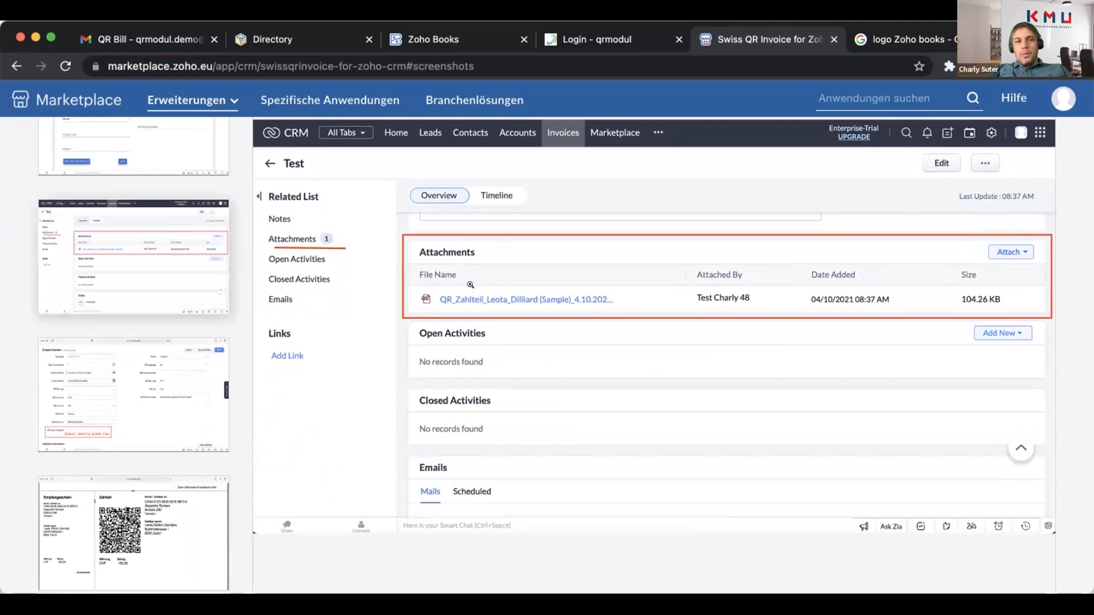
scroll(532, 292, "down", 2)
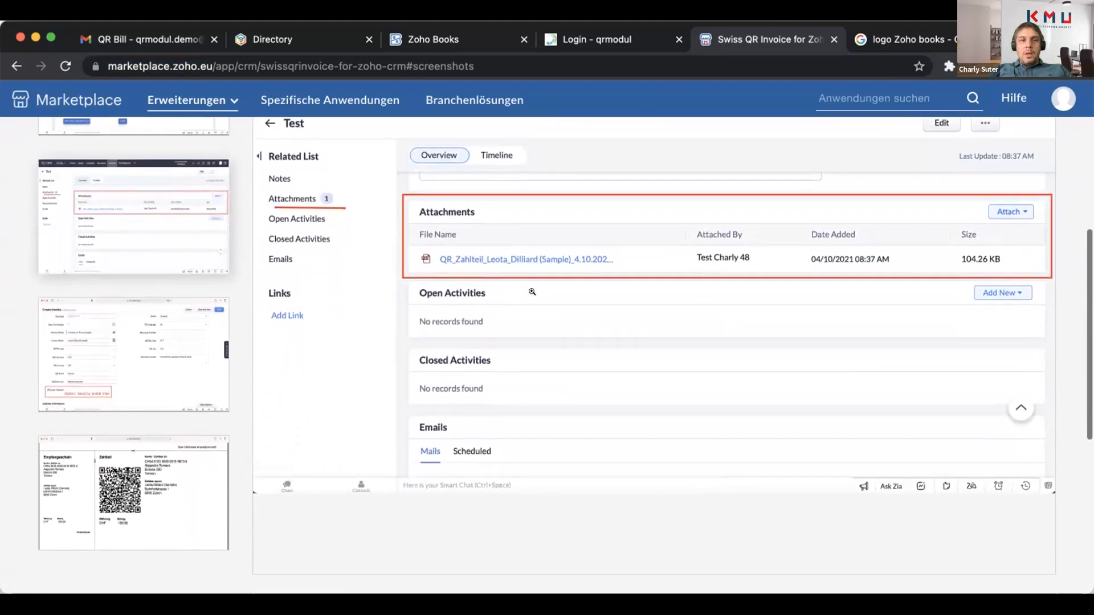
left_click(170, 332)
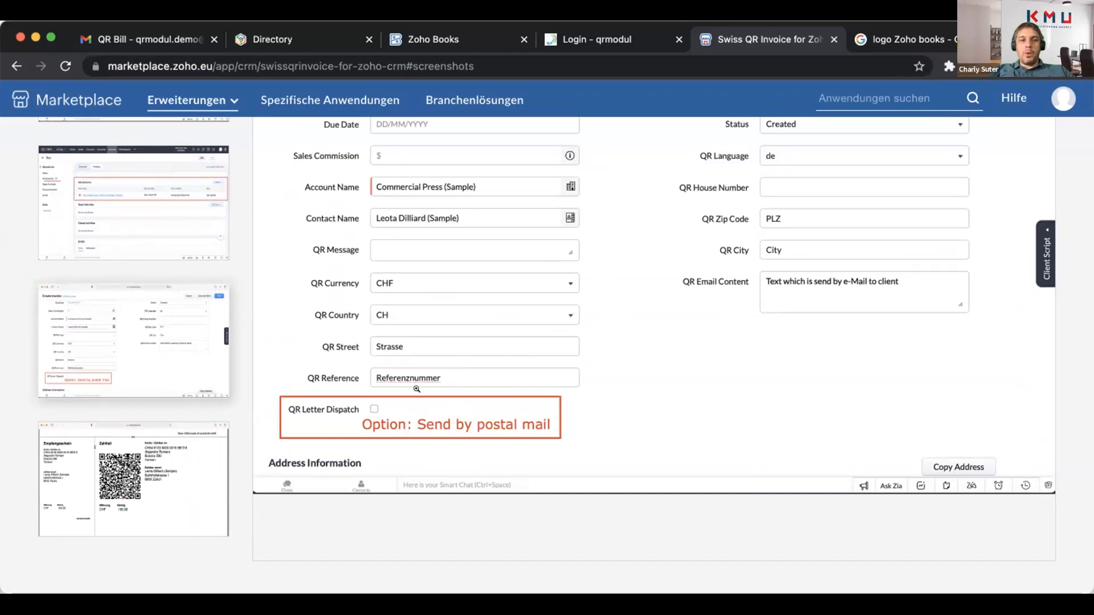
scroll(416, 389, "down", 1)
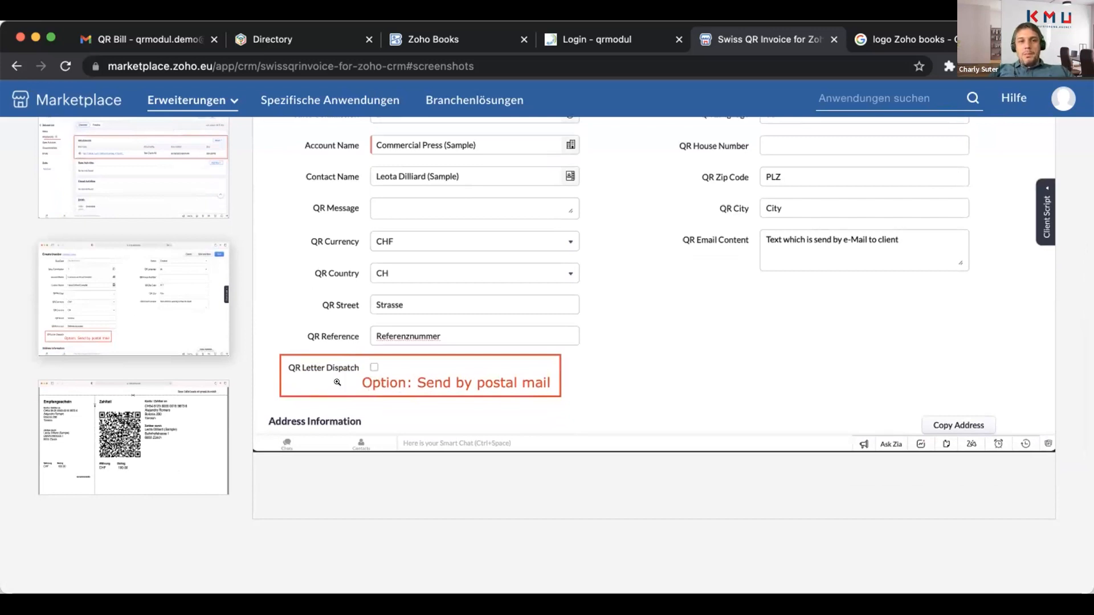
Examine the marketplace screenshot of the QR payment slip and return to the extension's overview
left_click(178, 406)
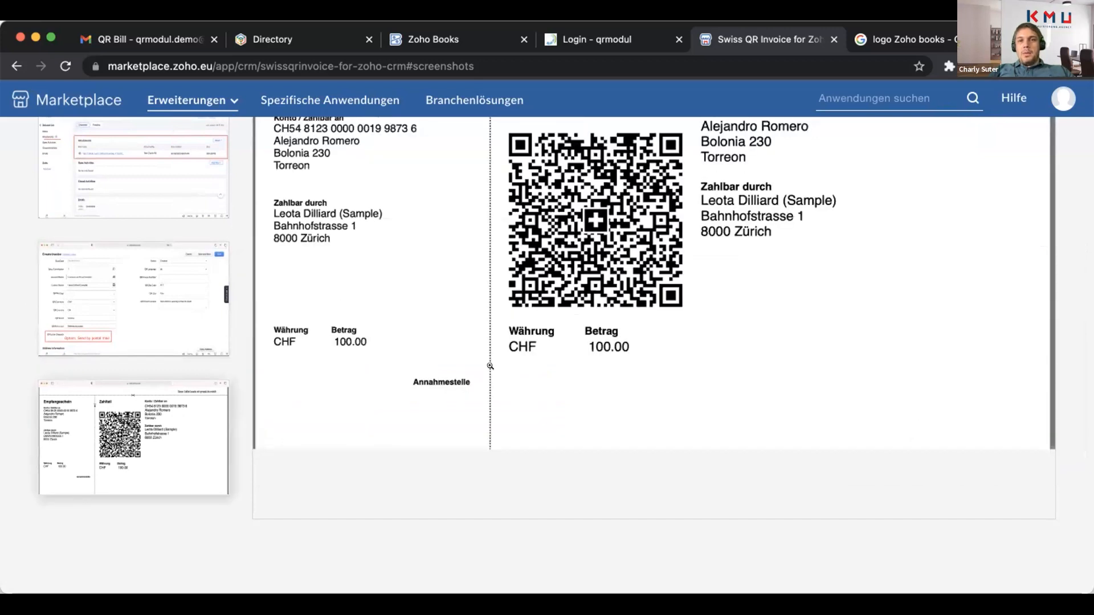
scroll(490, 366, "up", 5)
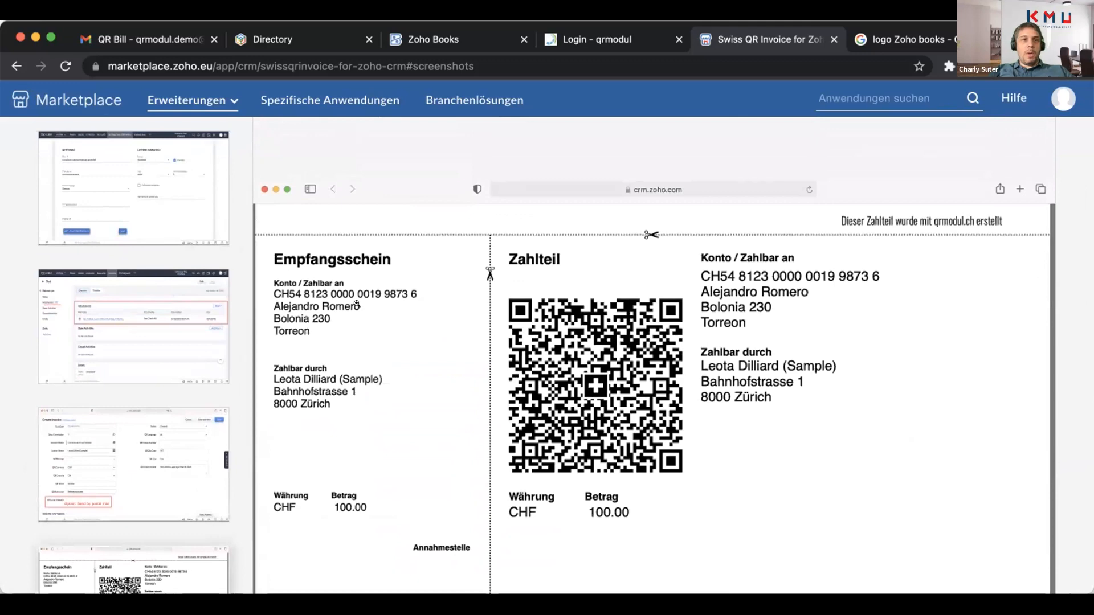
scroll(273, 269, "up", 5)
left_click(76, 305)
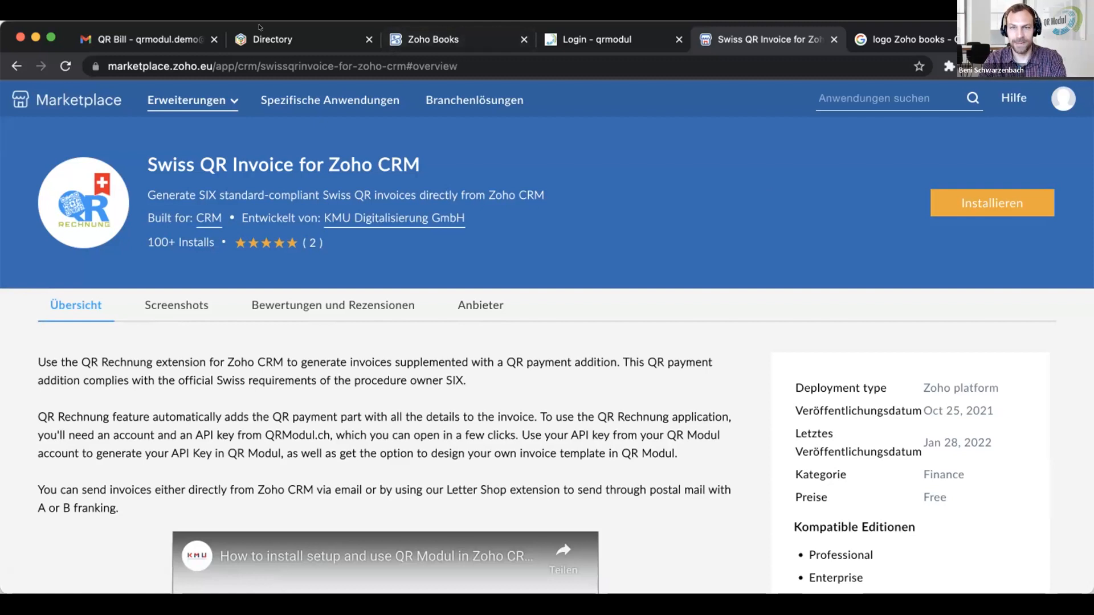
Switch to Zoho Books, open the Bankauszüge inbox under Dokumente and activate automatic upload of bank statements from e-mail
left_click(433, 39)
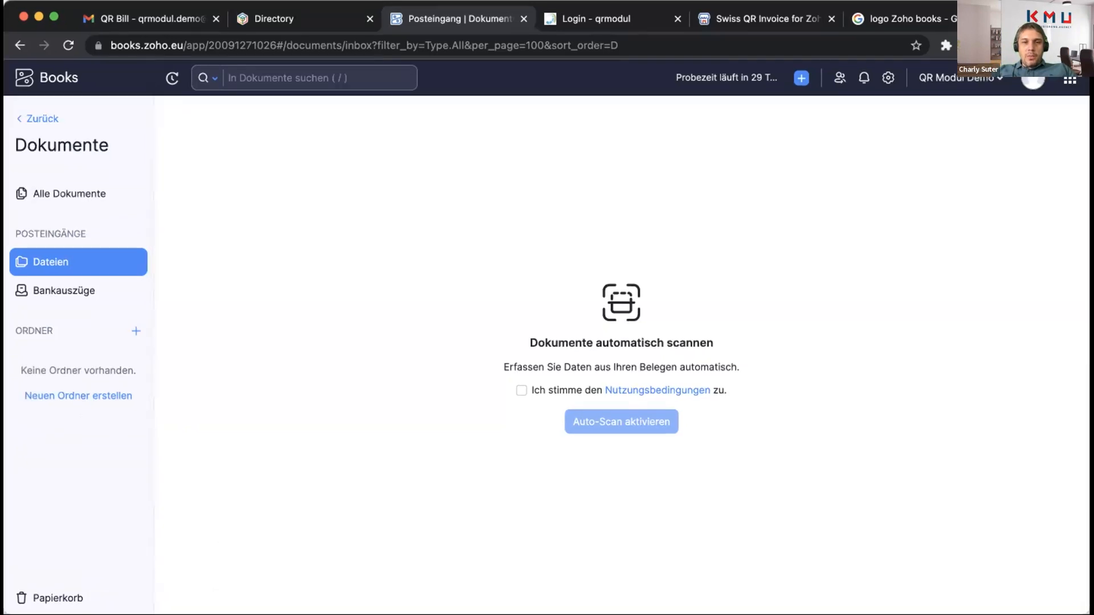
left_click(60, 289)
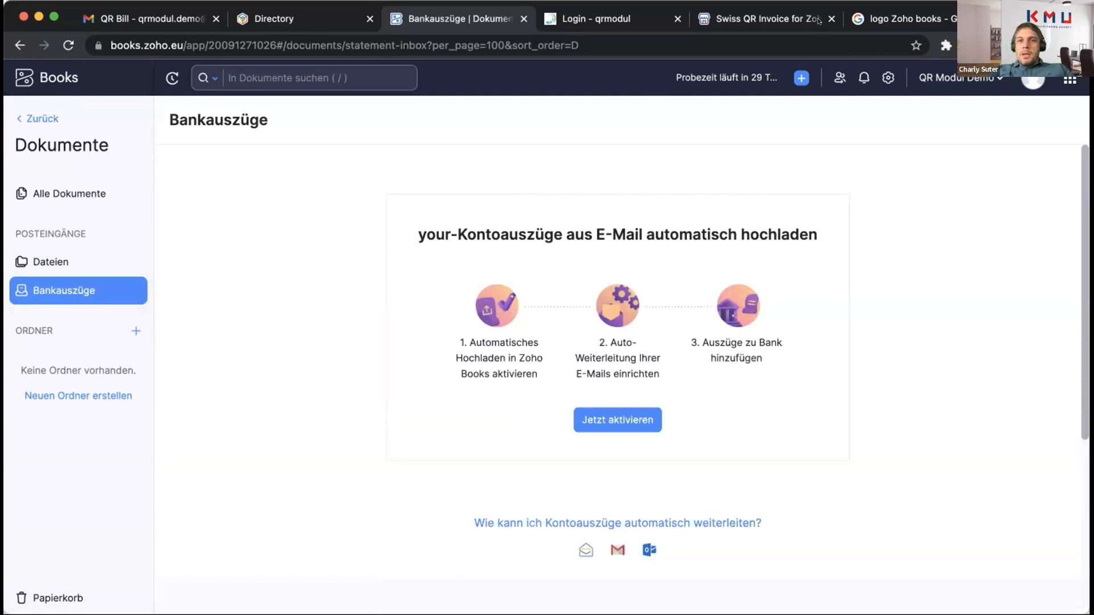
left_click(600, 419)
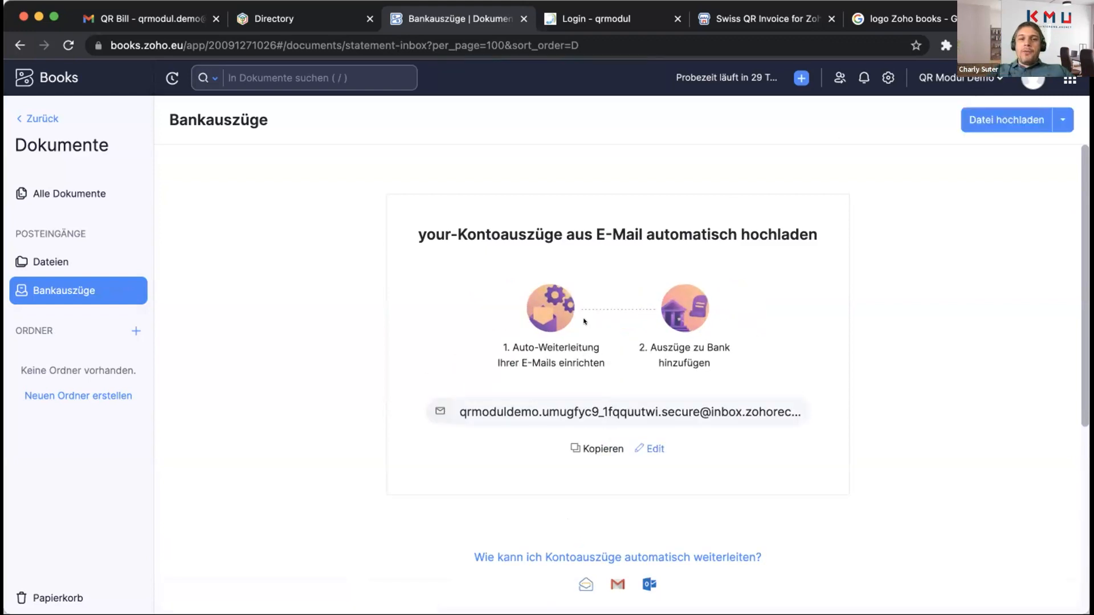
Review the bank statement forwarding address and the inbox workflow diagram, and leave the Dokumente area for the Zoho Books start page
left_click_drag(465, 408, 621, 414)
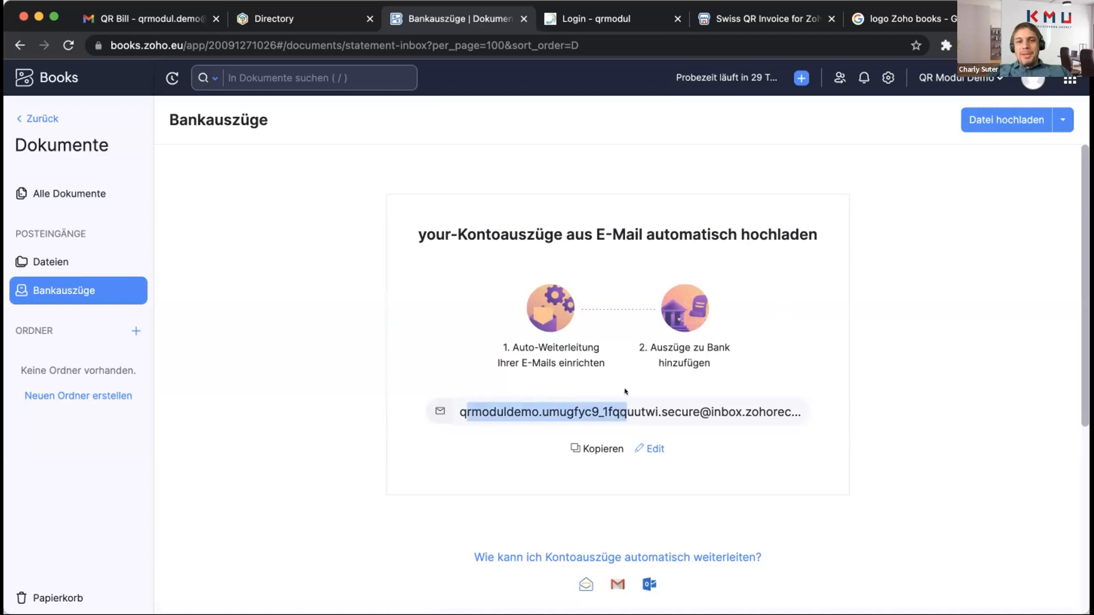
scroll(608, 405, "down", 3)
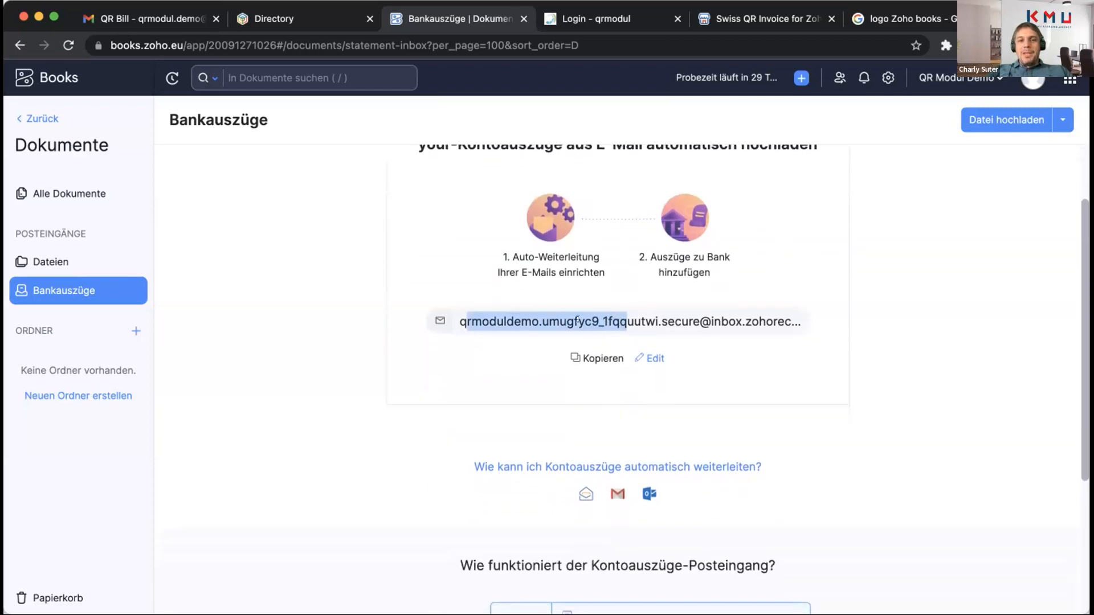
scroll(578, 321, "down", 4)
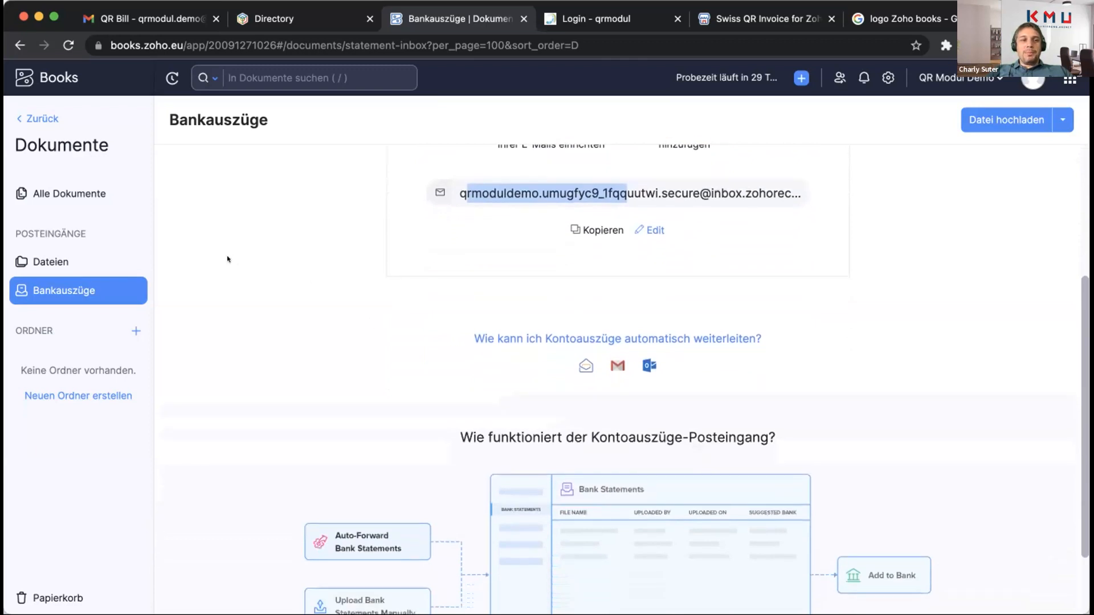
scroll(301, 330, "up", 6)
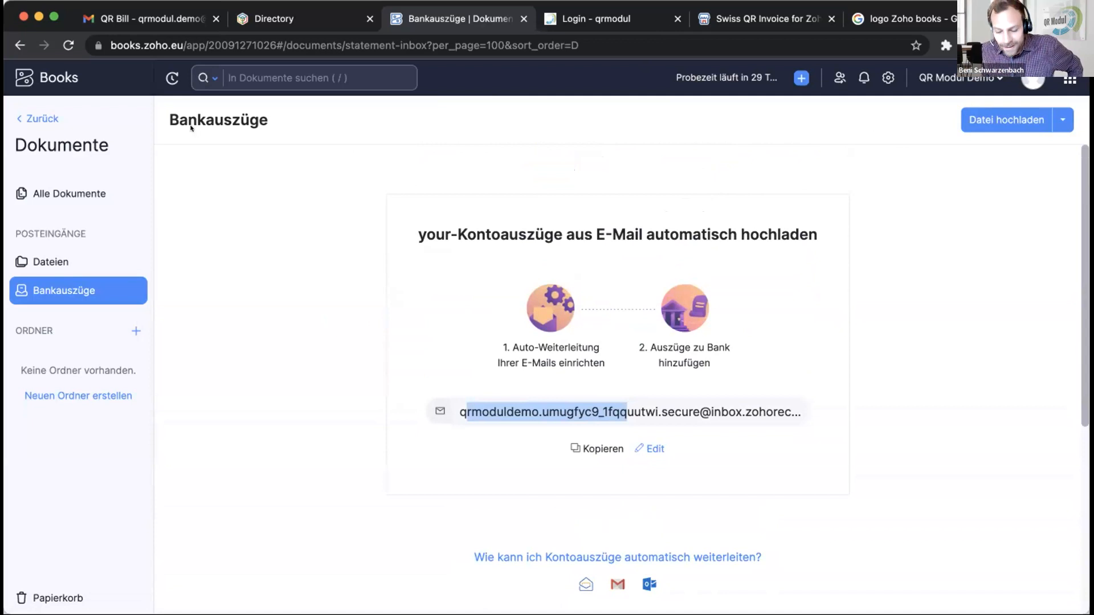
left_click(38, 119)
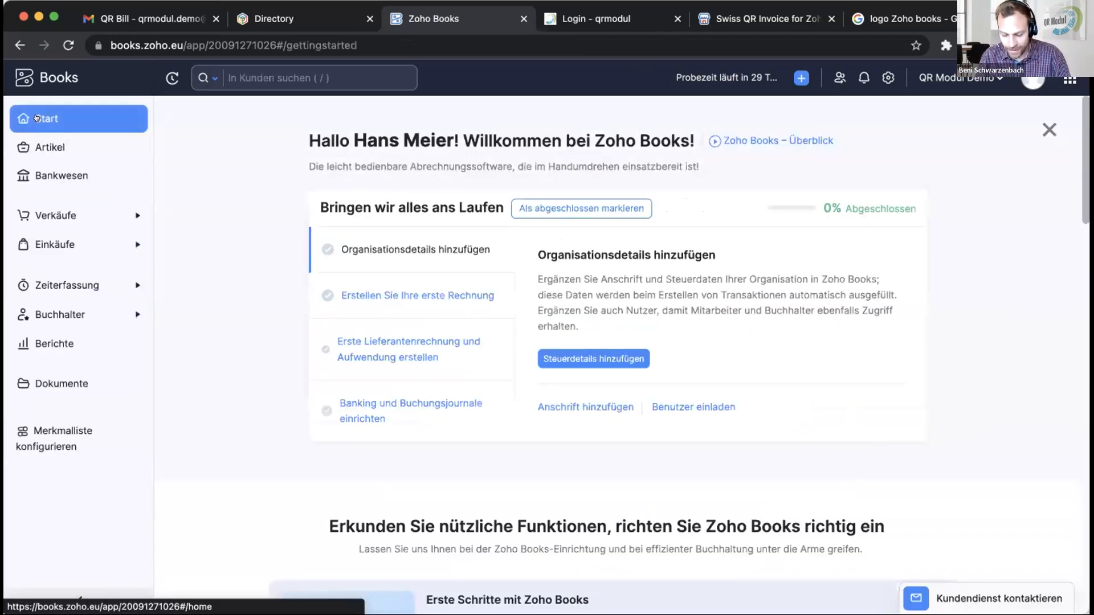